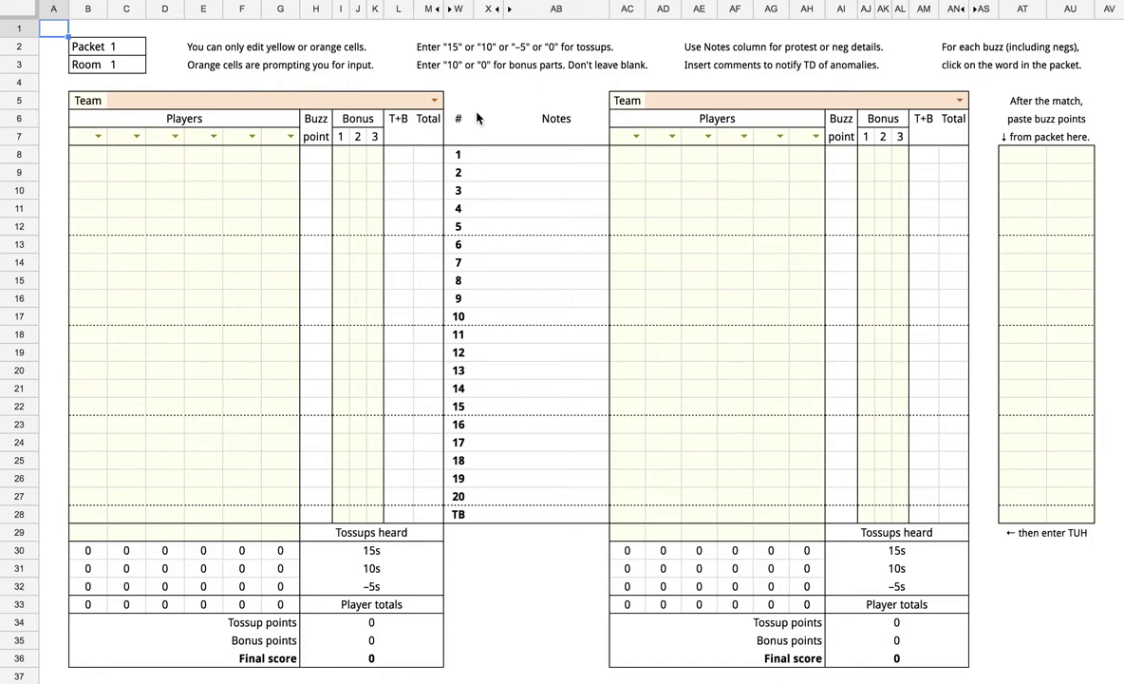
Set the two teams in the scoresheet to School A and University A.
click(434, 100)
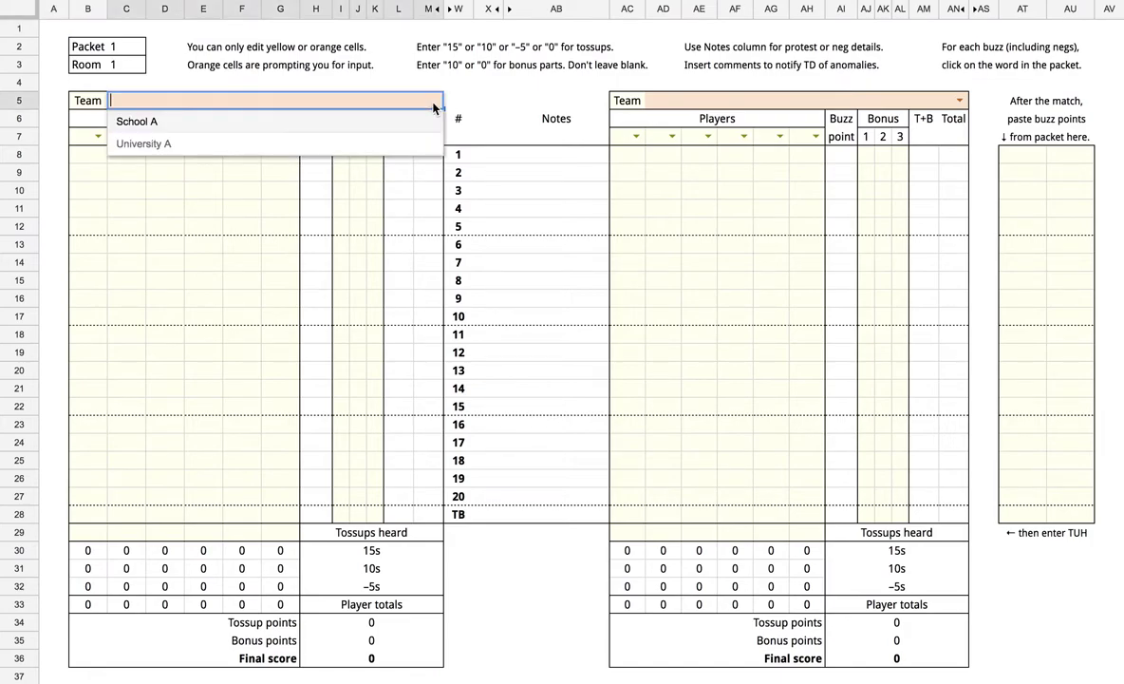
click(425, 117)
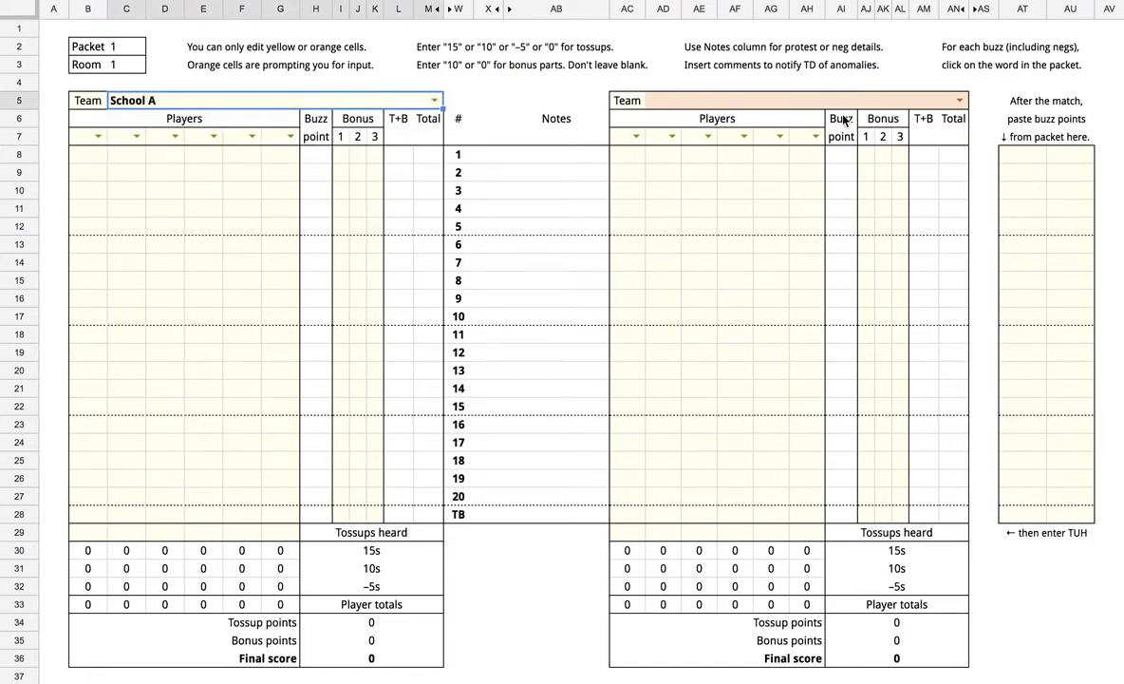
click(959, 99)
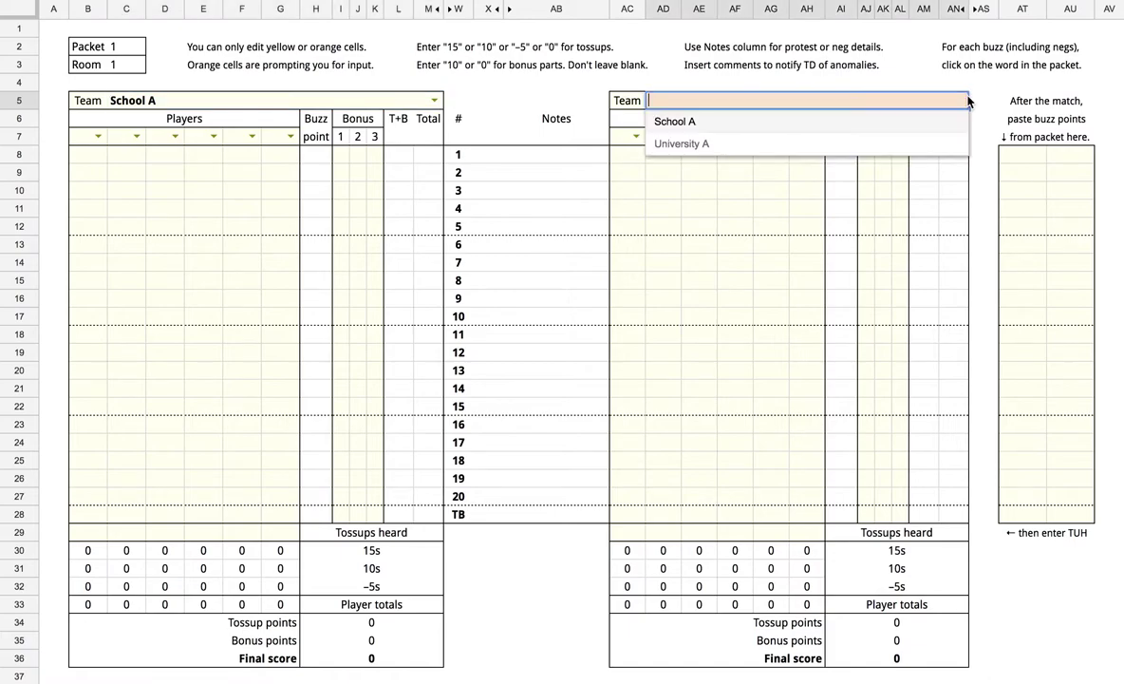
click(903, 143)
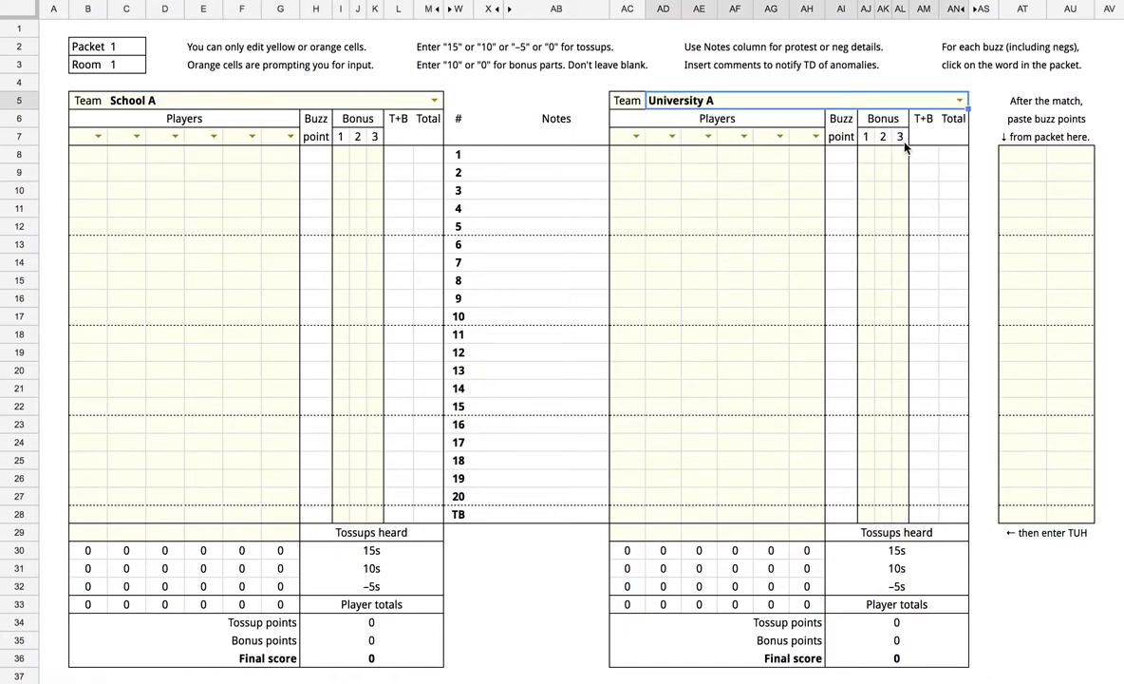
Choose Foo and Bar as School A's first two players, and Baz and Quux as University A's.
click(99, 137)
click(84, 156)
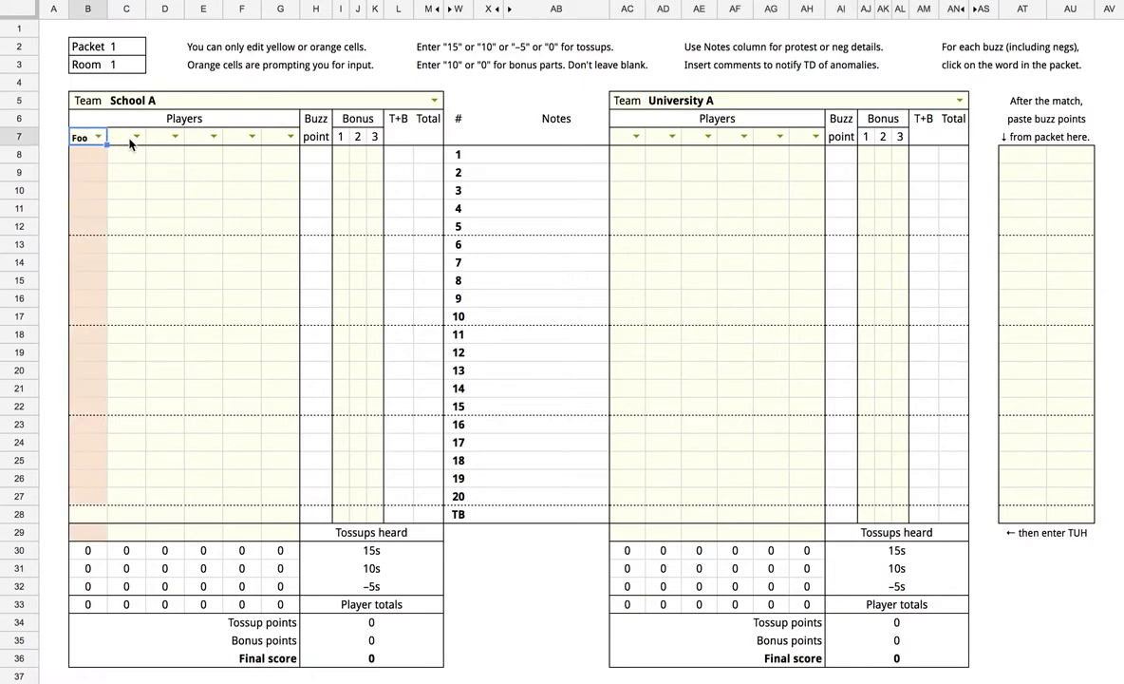
click(136, 137)
click(122, 178)
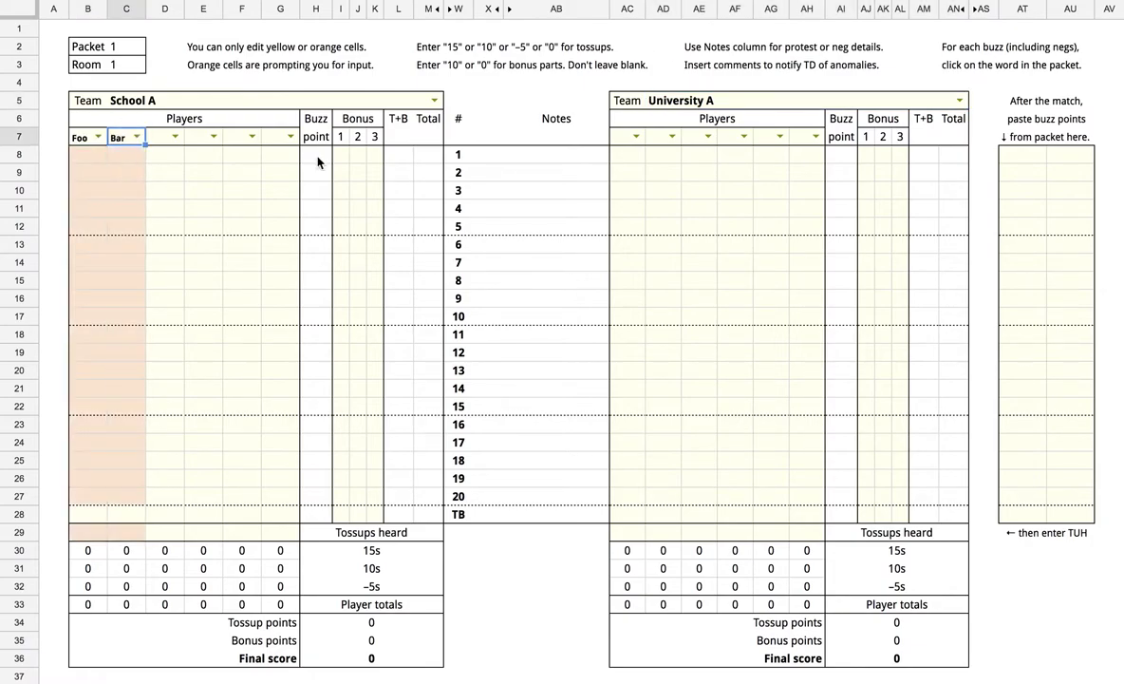
click(634, 139)
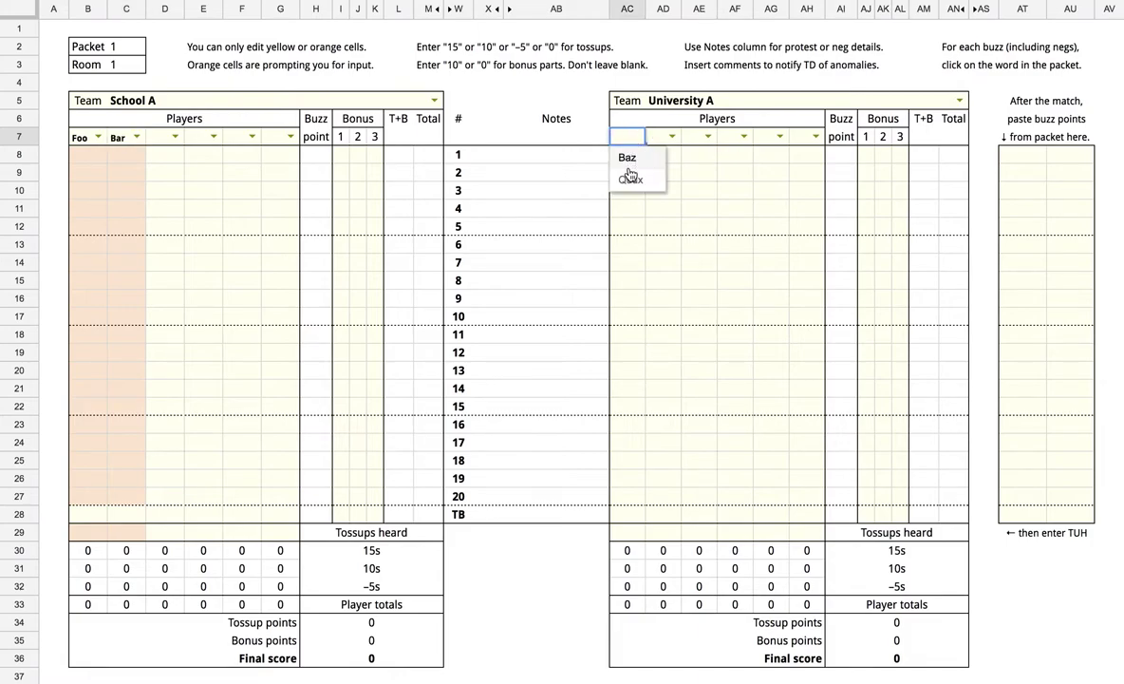
click(629, 154)
click(672, 139)
click(664, 175)
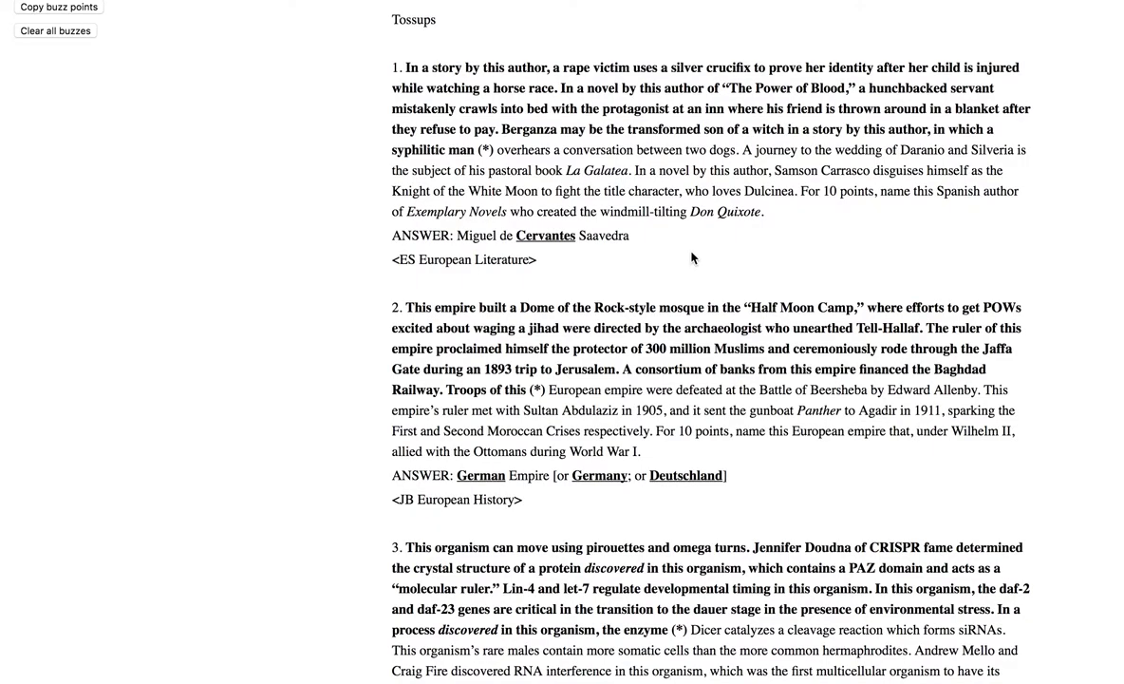
Mark "Galatea" as the buzz word of tossup 1 in the packet and give Foo 10 for it in the scoresheet.
click(613, 174)
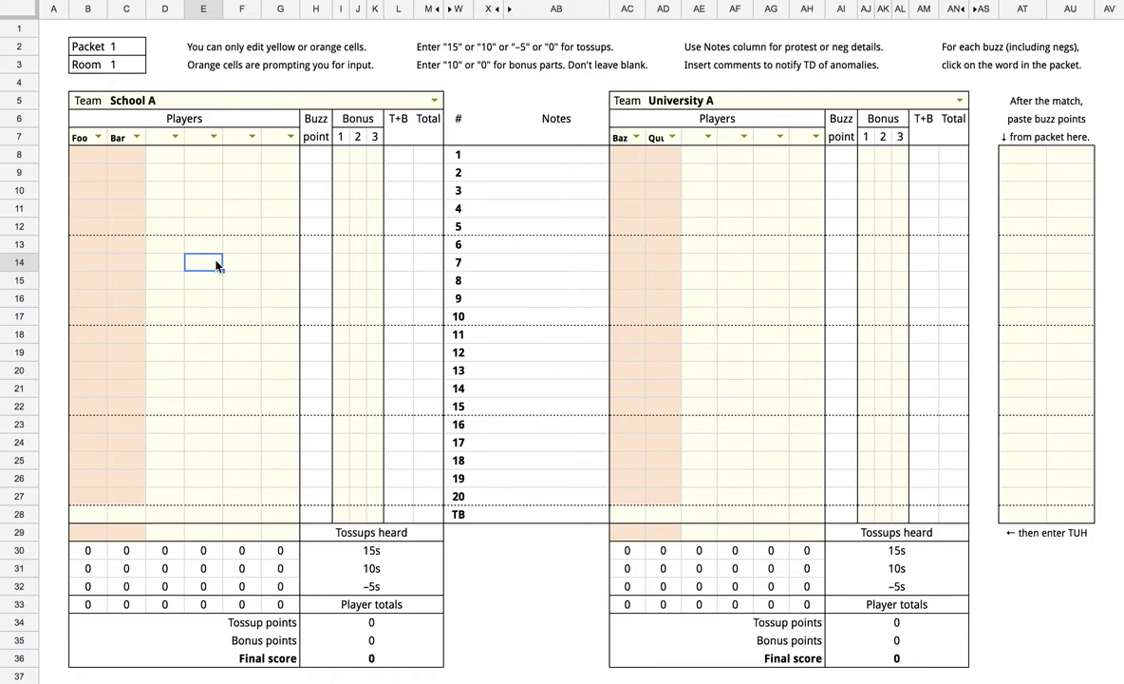
click(83, 154)
text(1)
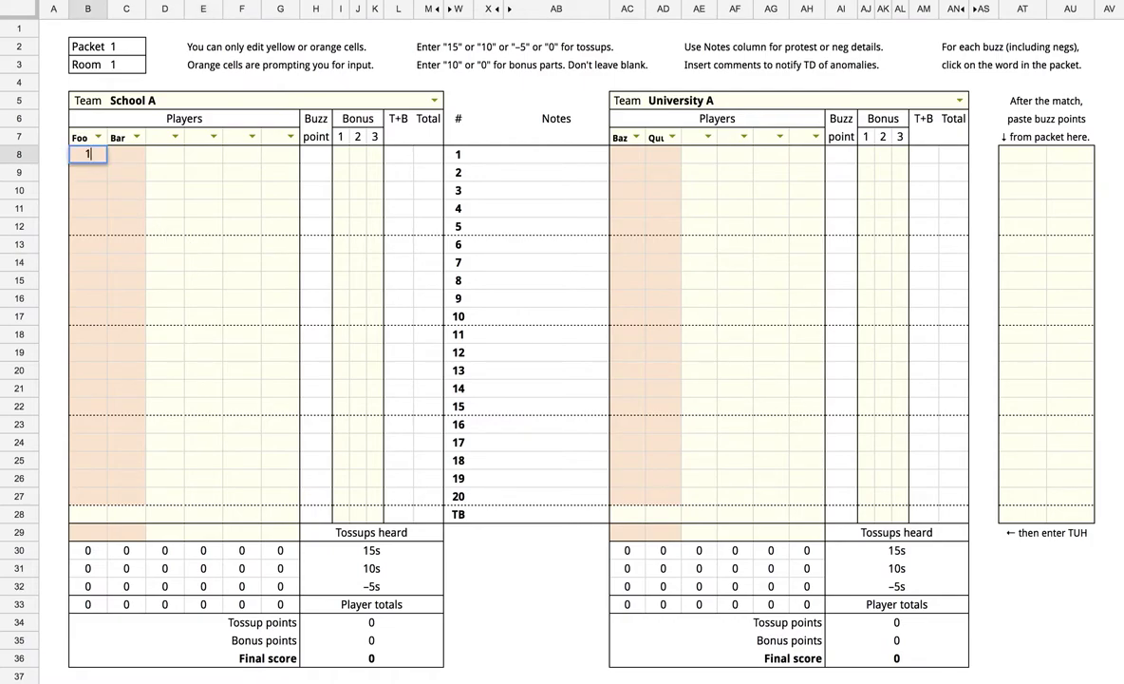
text(0)
key(Return)
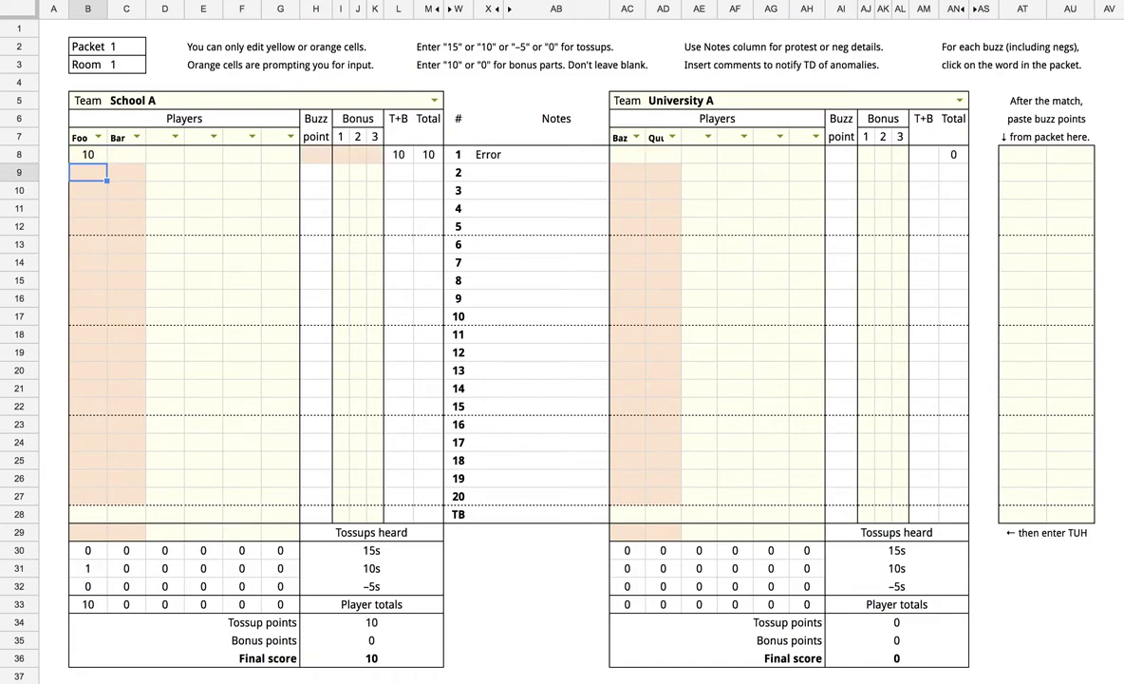
Enter School A's three bonus parts for tossup 1 as 10, 0 and 10.
click(316, 156)
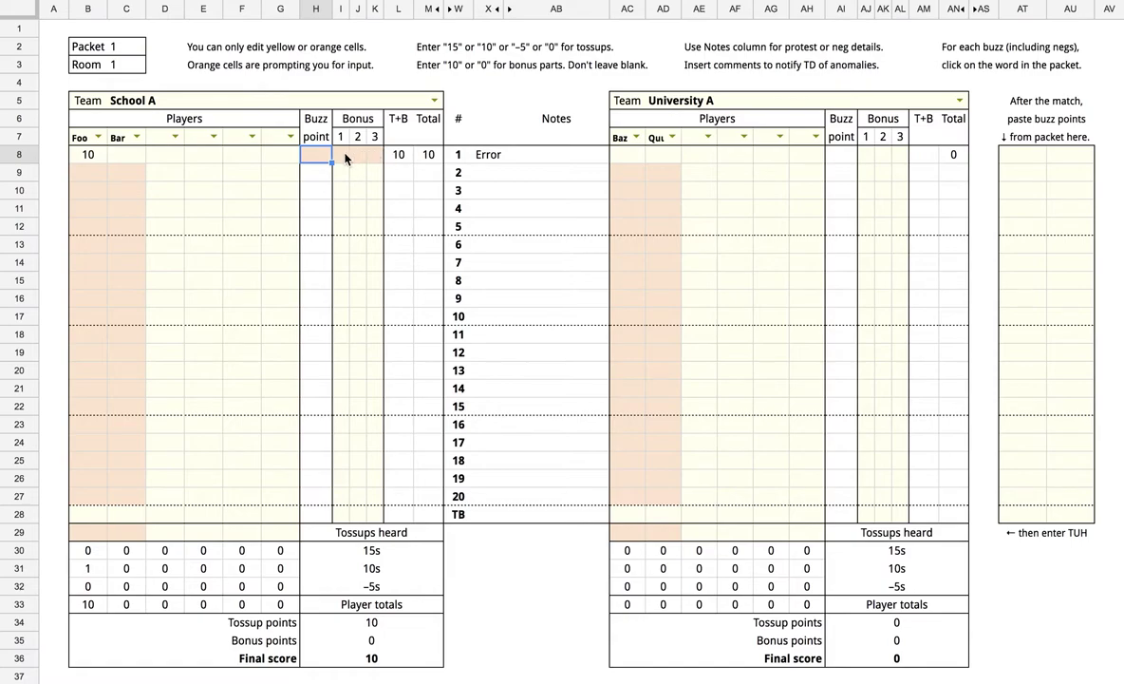
click(347, 157)
text(10)
key(Tab)
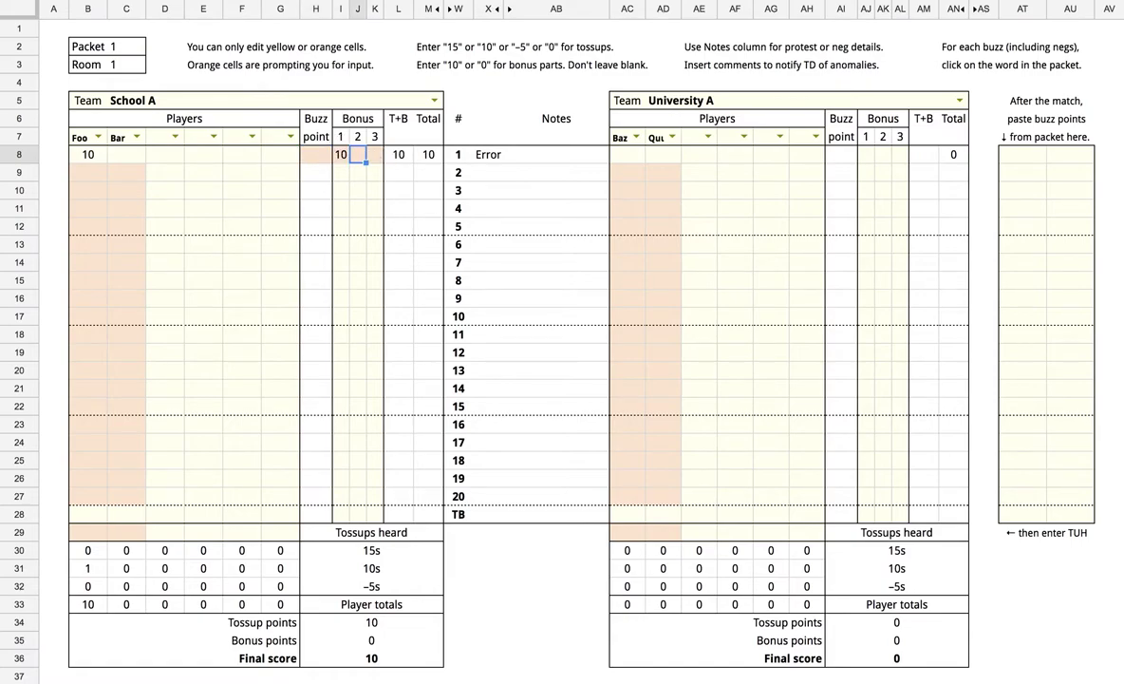
text(0)
key(Tab)
text(10)
key(Return)
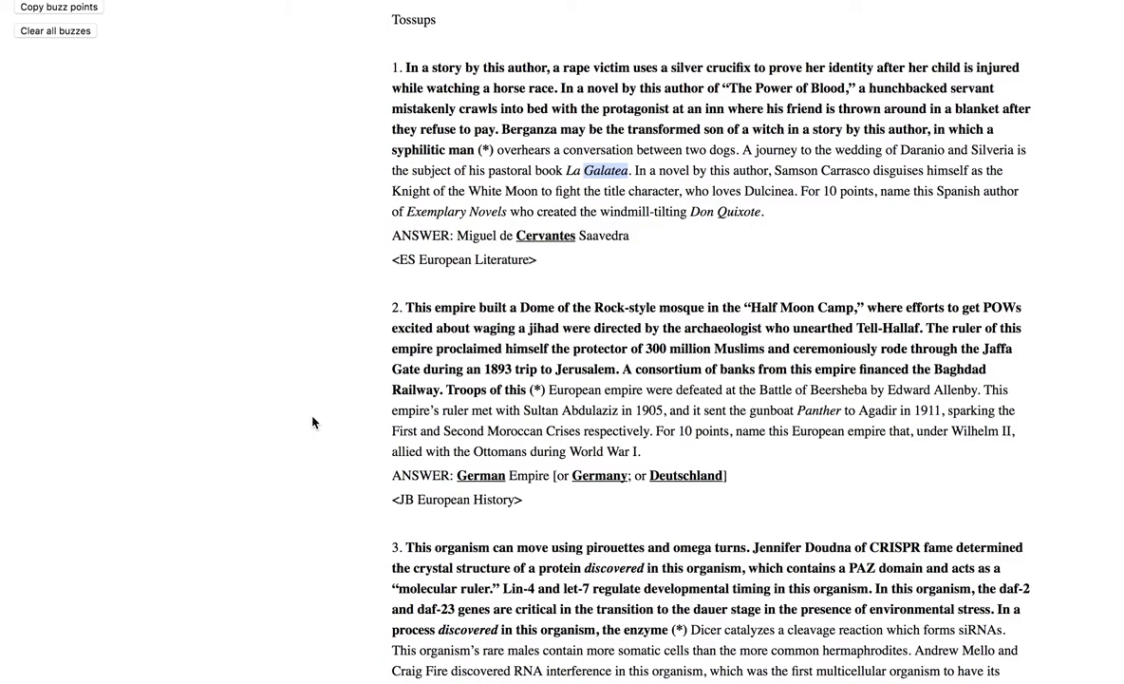
Mark "Troops" and "Moroccan" as tossup 2's buzz words in the packet, and score -5 for Bar and 10 for Quux in the scoresheet.
click(466, 390)
click(512, 432)
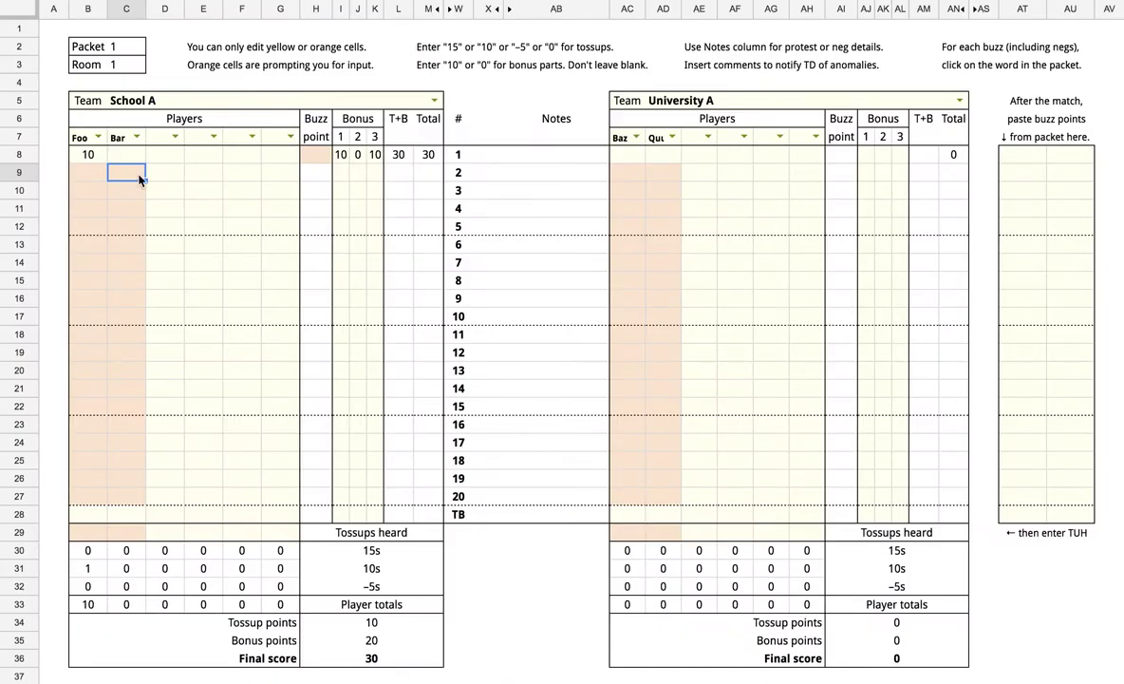
text(-5)
click(674, 178)
text(10)
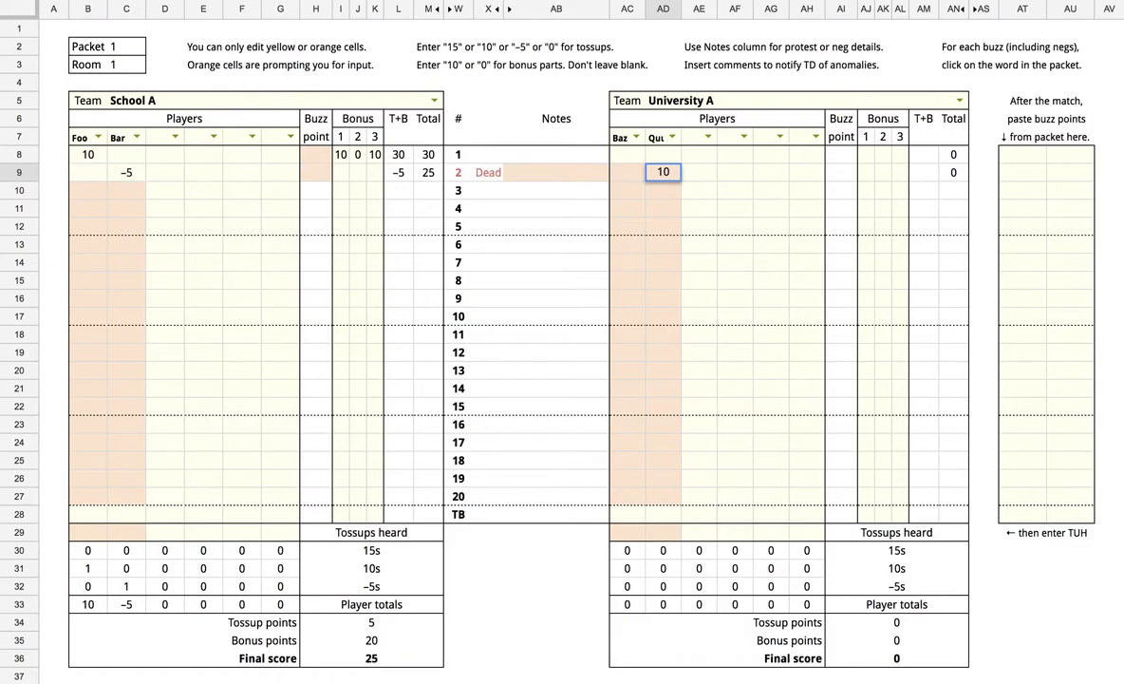
key(Return)
Enter 10 for each of University A's three bonus parts on tossup 2.
click(866, 172)
text(10)
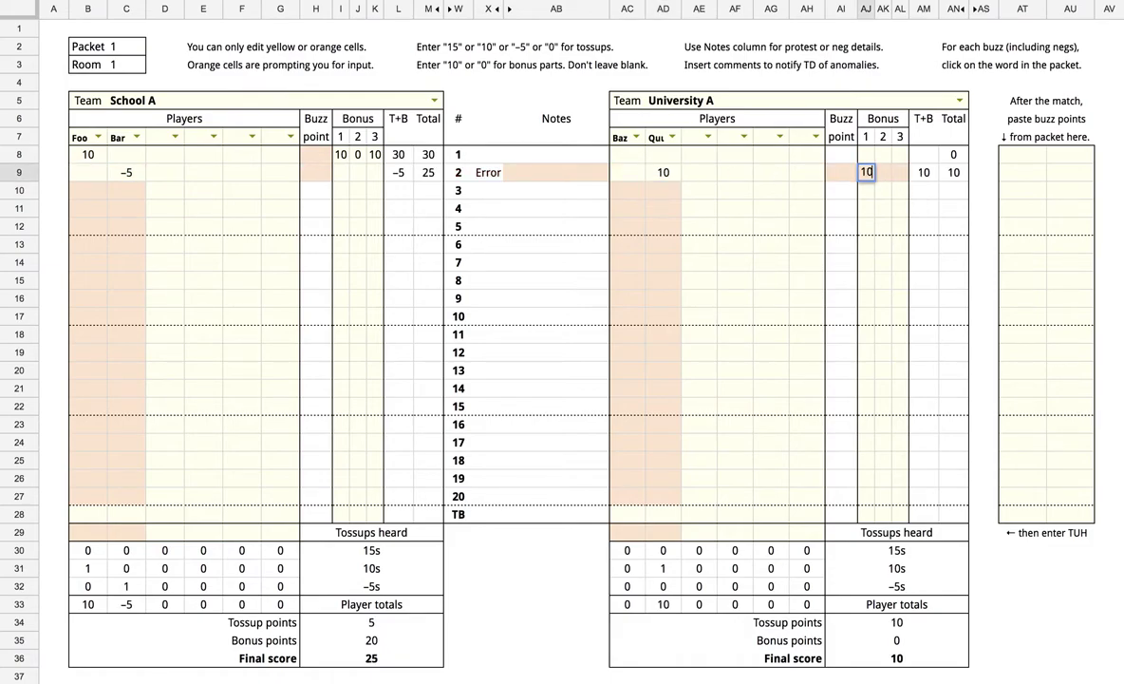
key(Tab)
text(10)
key(Tab)
text(10)
key(Return)
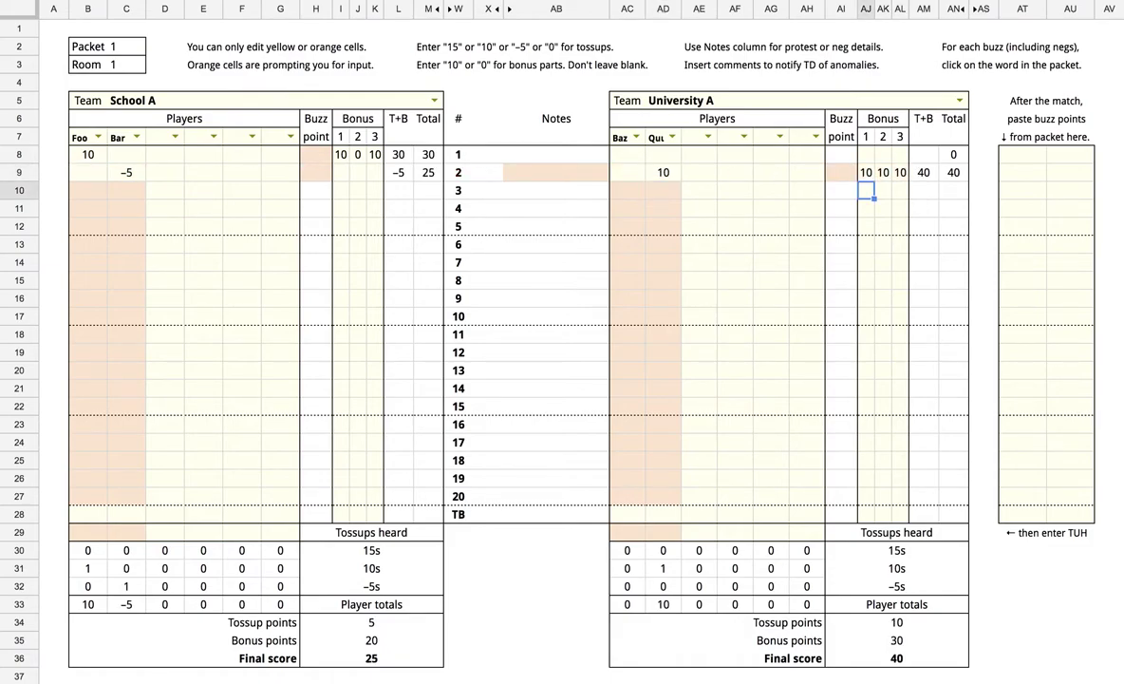
Record "France" in the notes for tossup 2 as the neg detail.
click(557, 172)
text(France)
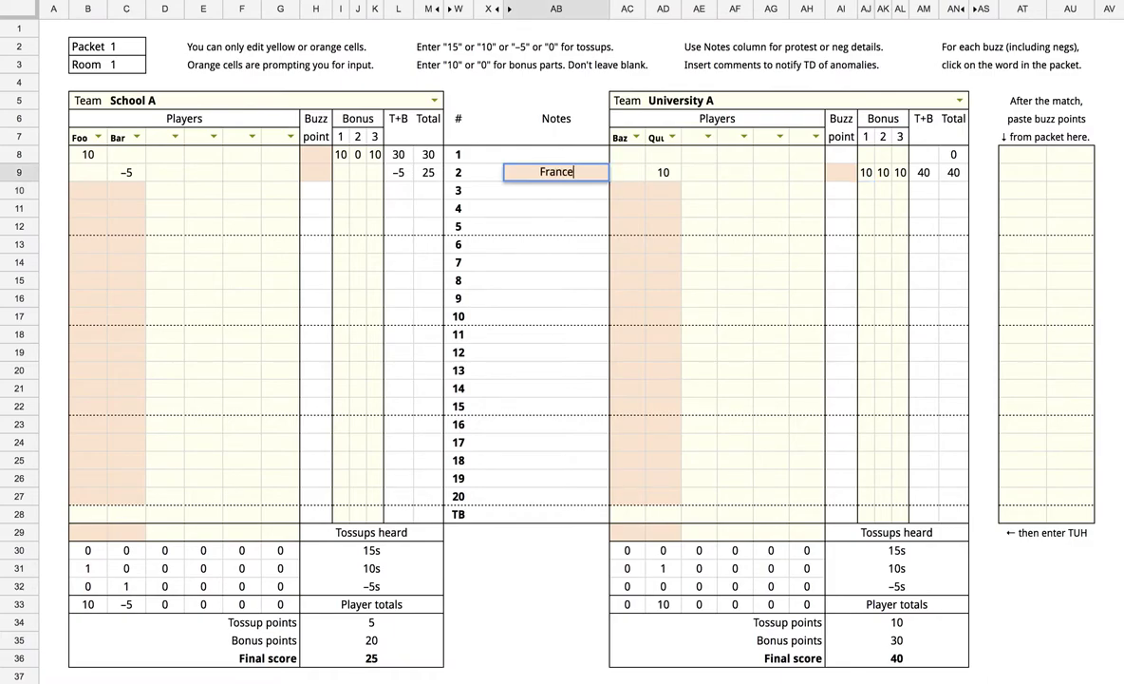
key(Return)
Copy the buzz points from the packet page and paste them into the scoresheet starting at cell AT8.
key(ctrl+Tab)
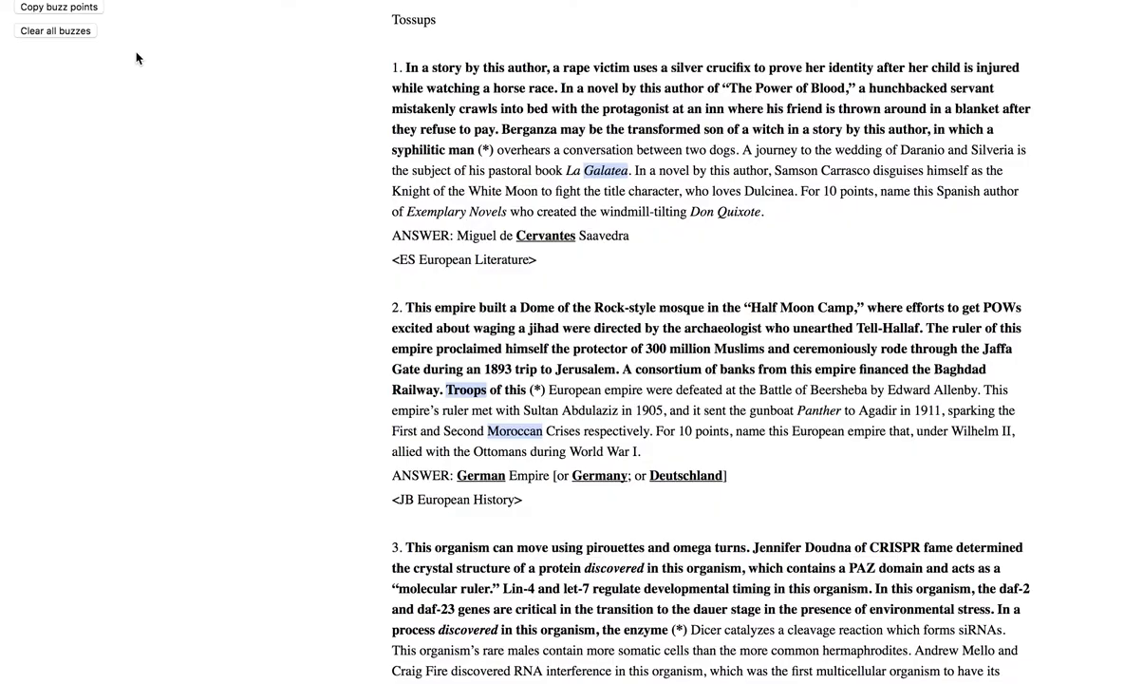
click(76, 8)
key(Return)
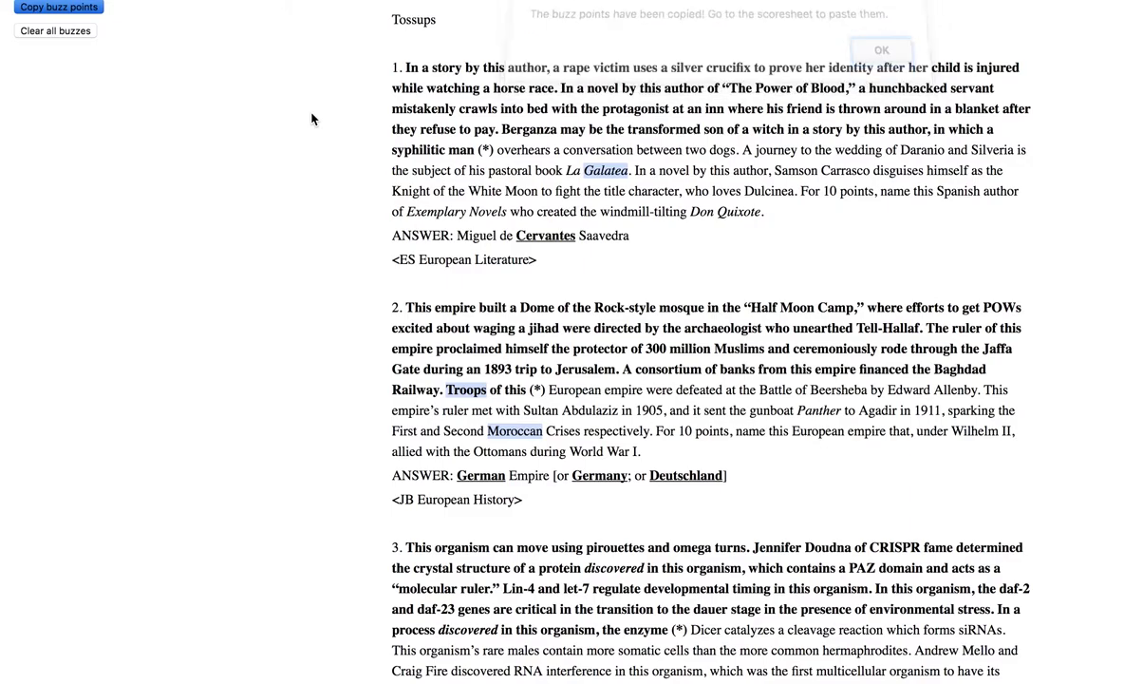
key(ctrl+shift+Tab)
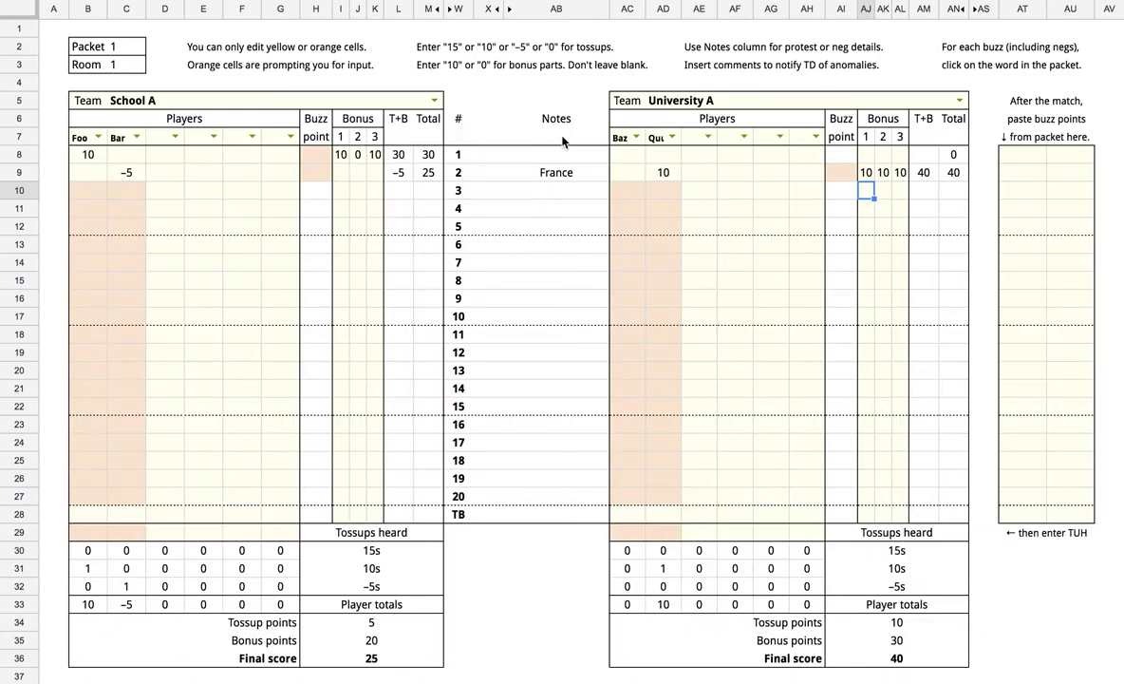
click(1018, 155)
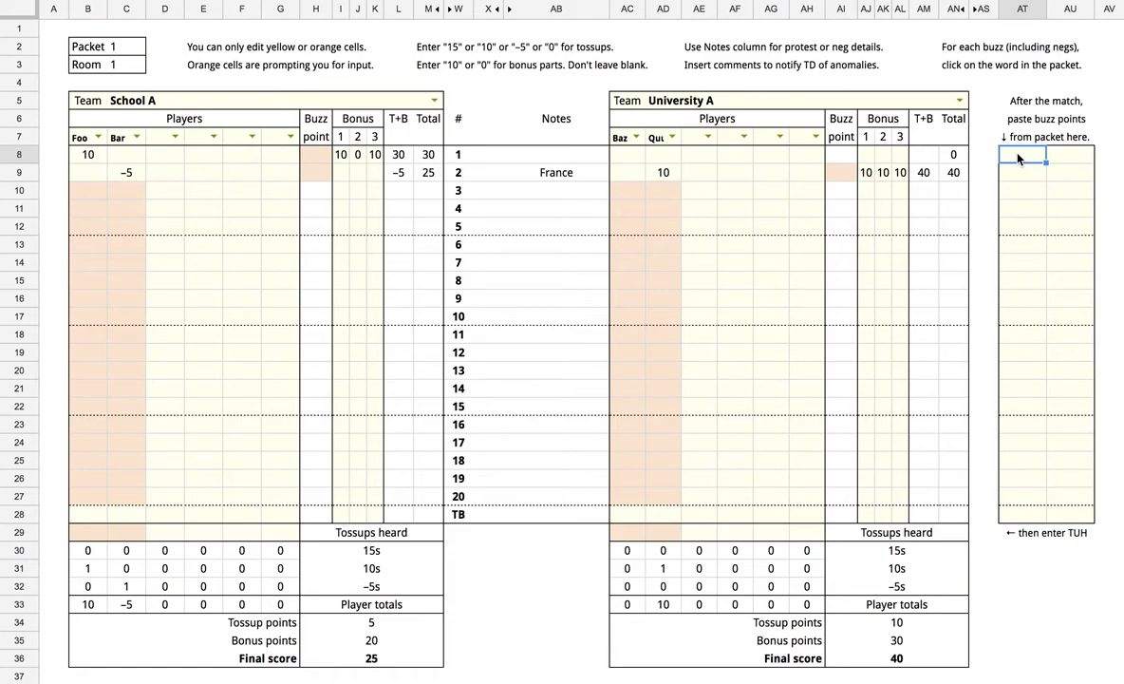
key(ctrl+v)
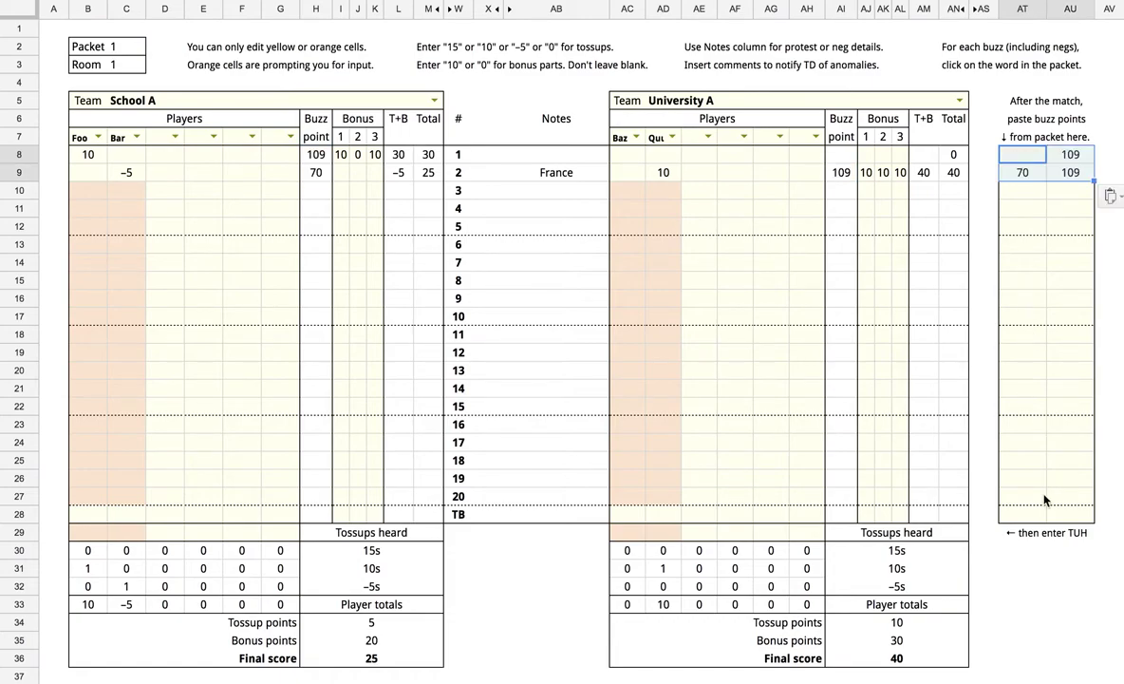
Enter 20 tossups heard for Foo, Bar, Baz and Quux.
click(1023, 551)
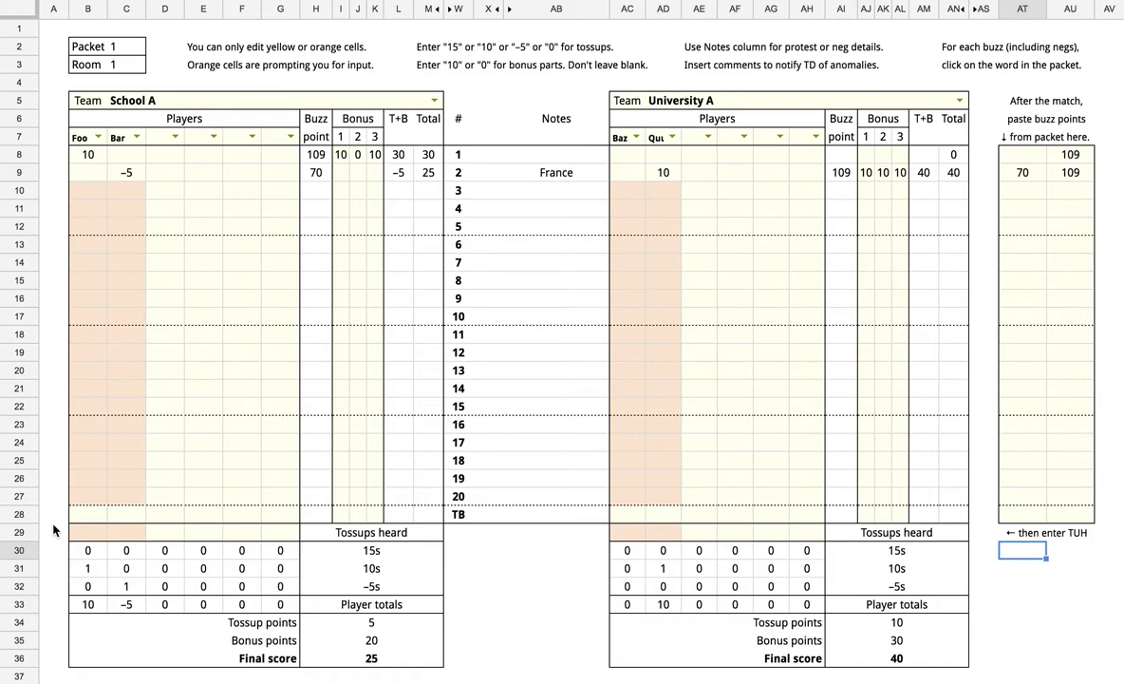
click(88, 532)
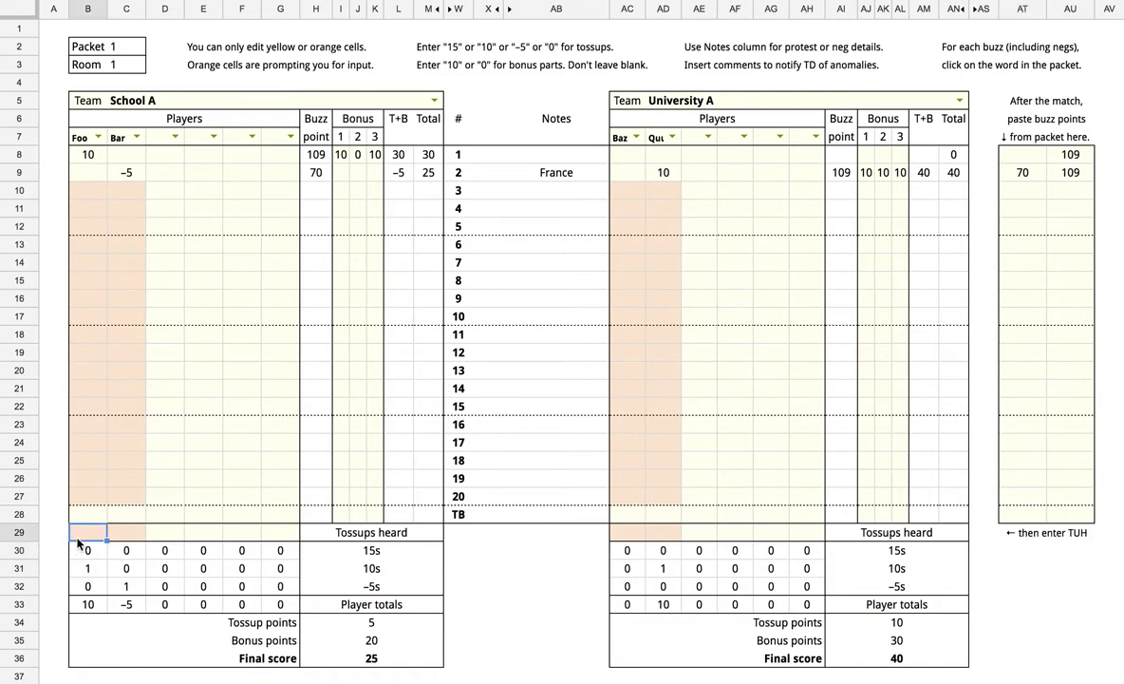
text(20)
key(Tab)
text(20)
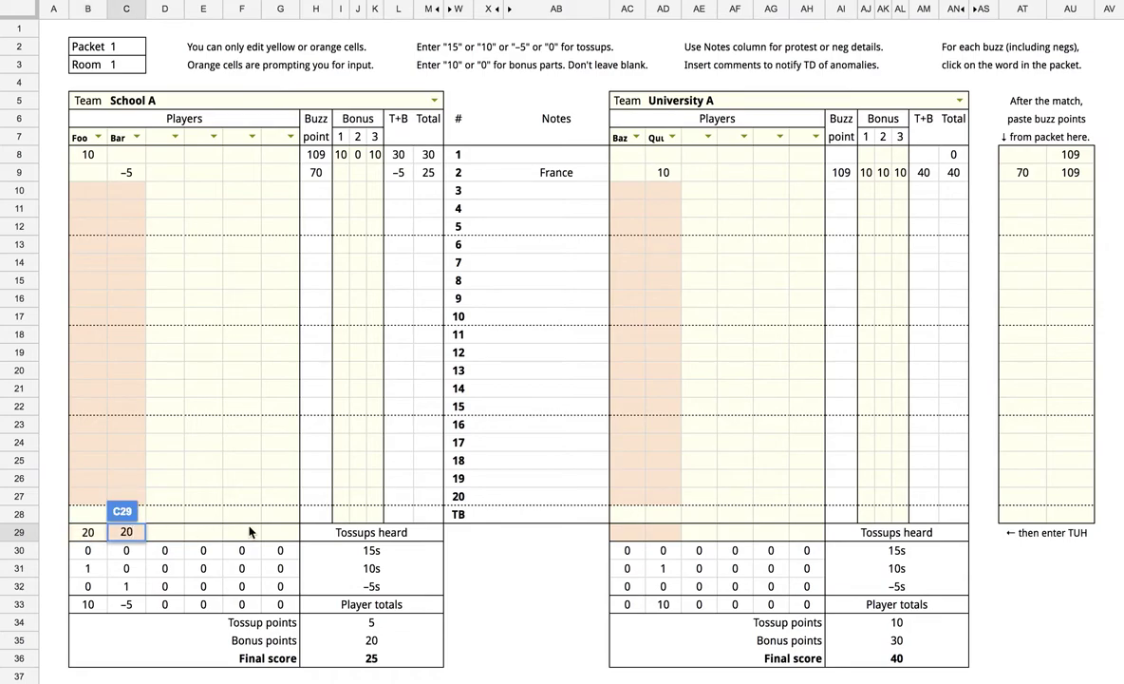
click(636, 536)
text(20)
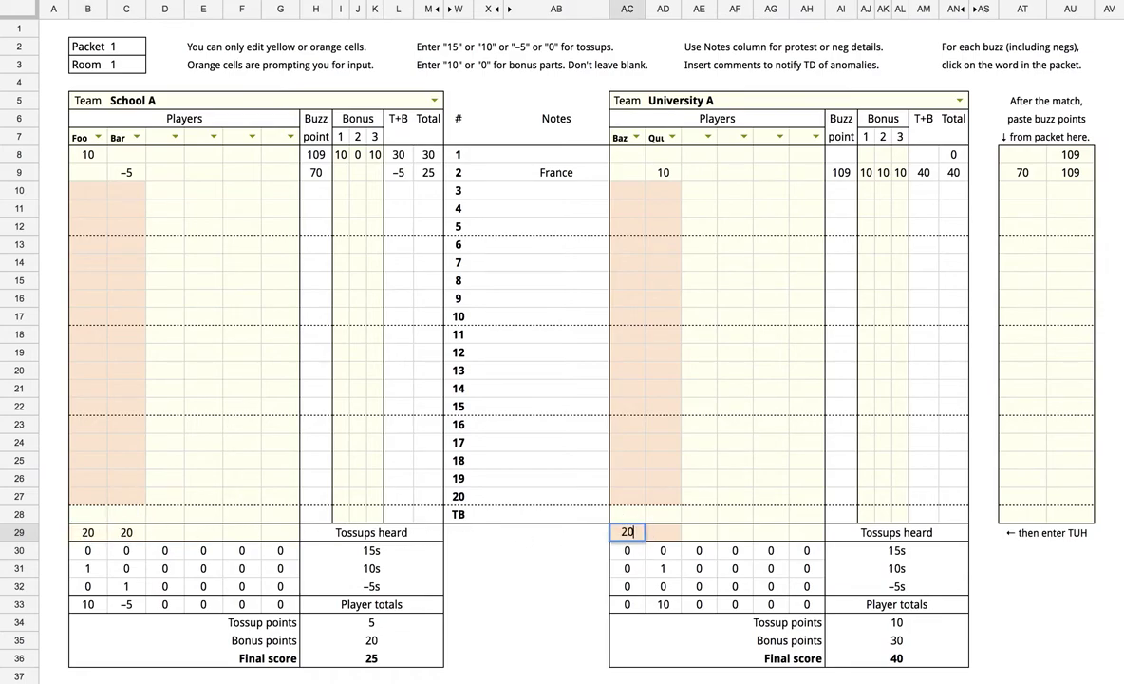
key(Tab)
text(20)
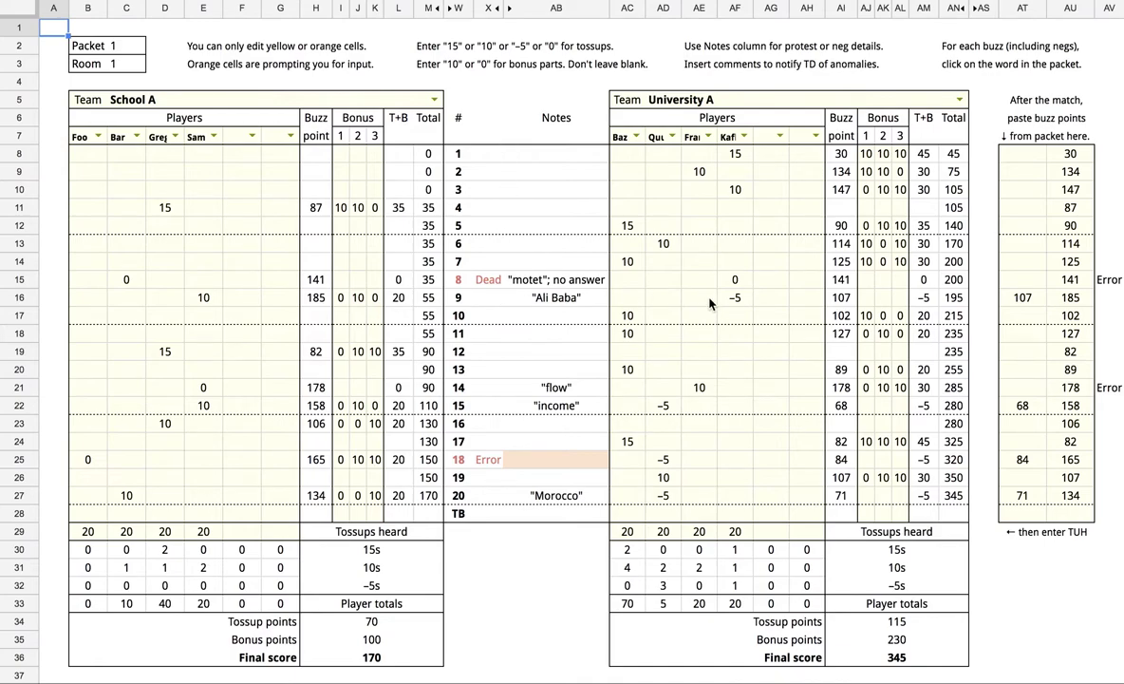
Check both teams' zeros on tossup 8 and enter the missing first buzz point 141 in cell AT15.
click(734, 282)
click(133, 275)
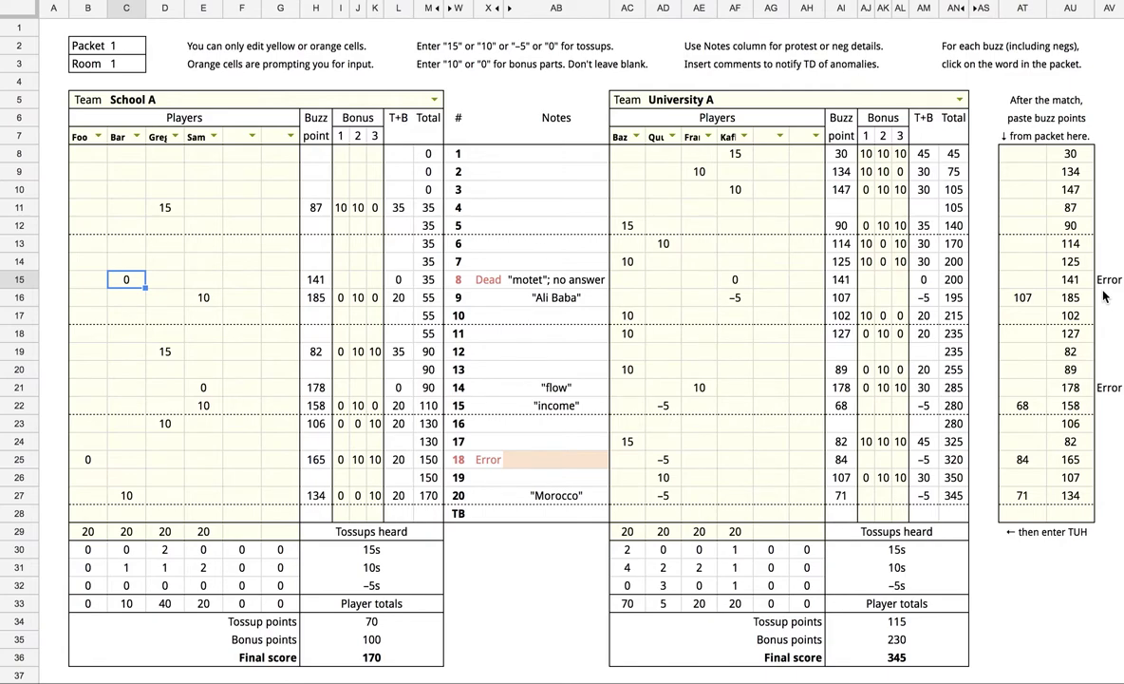
click(1030, 282)
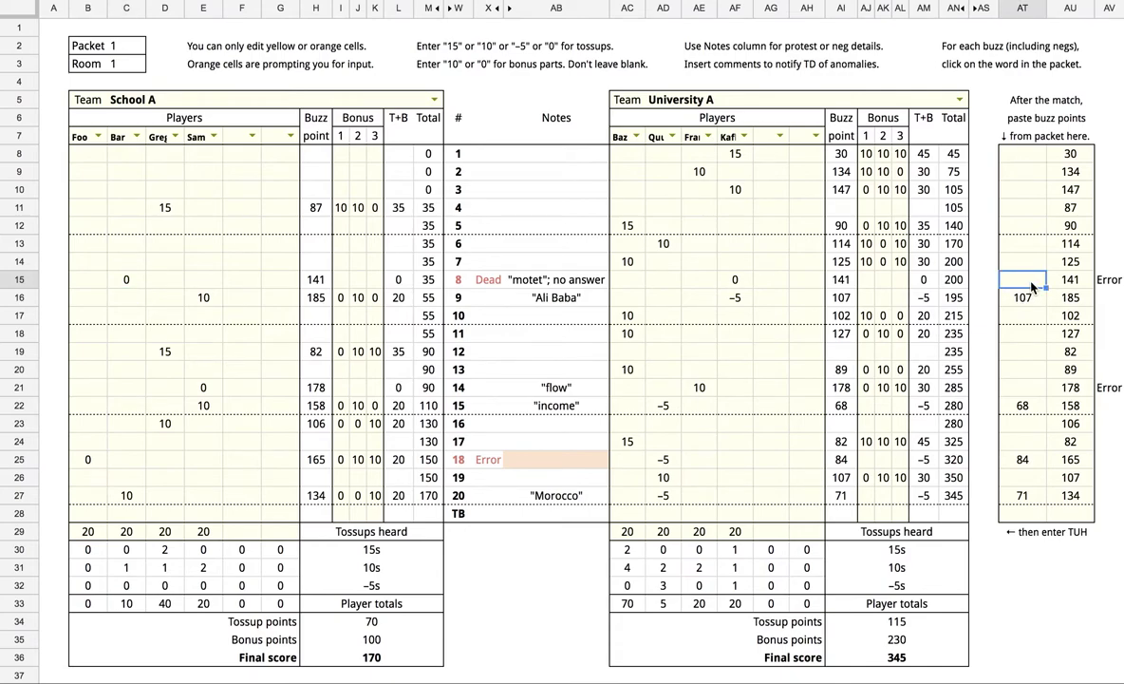
text(141)
key(Return)
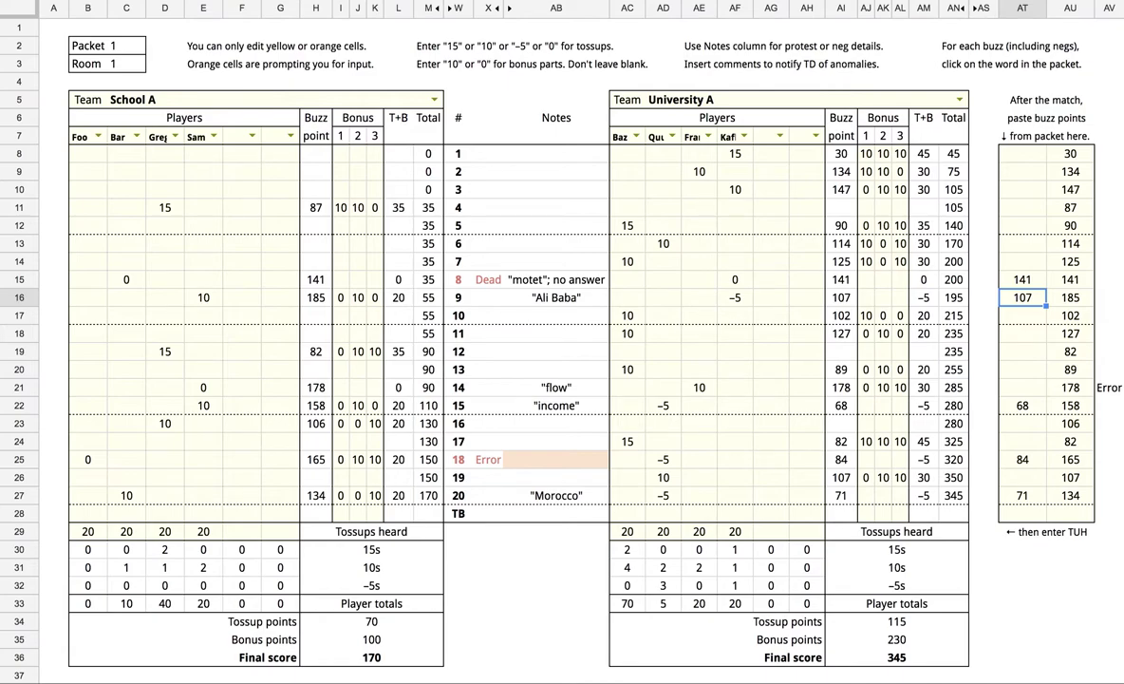
Check both teams' scores on tossup 14 and enter the missing first buzz point 178 in cell AT21.
click(464, 388)
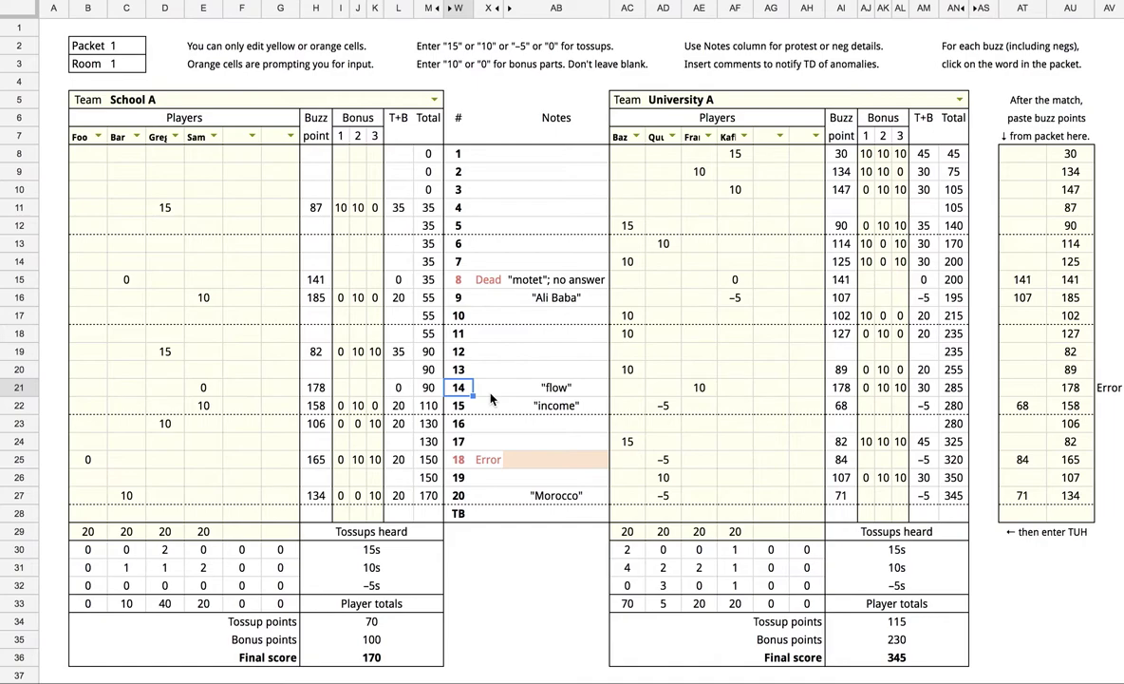
click(214, 390)
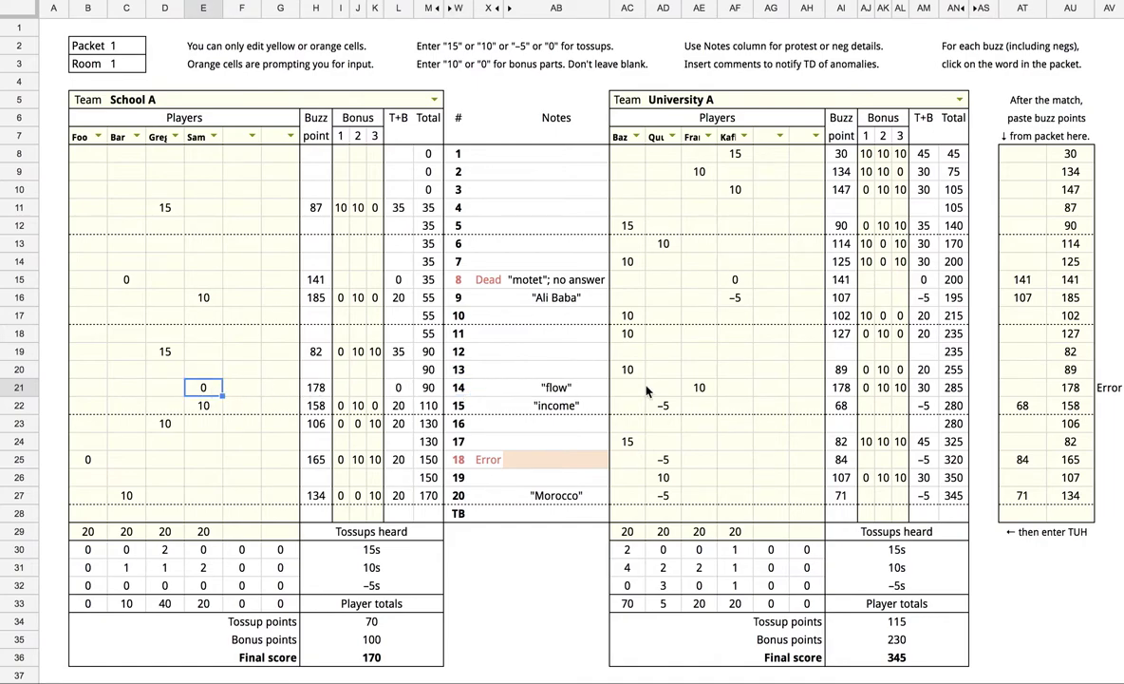
click(708, 390)
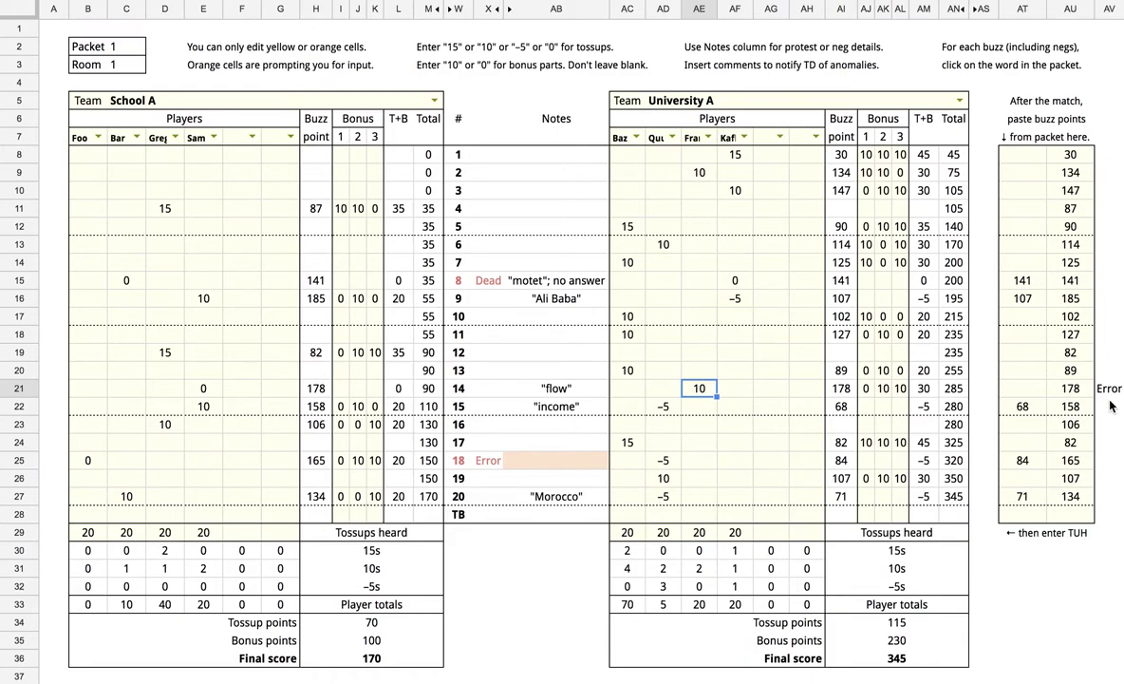
click(1024, 390)
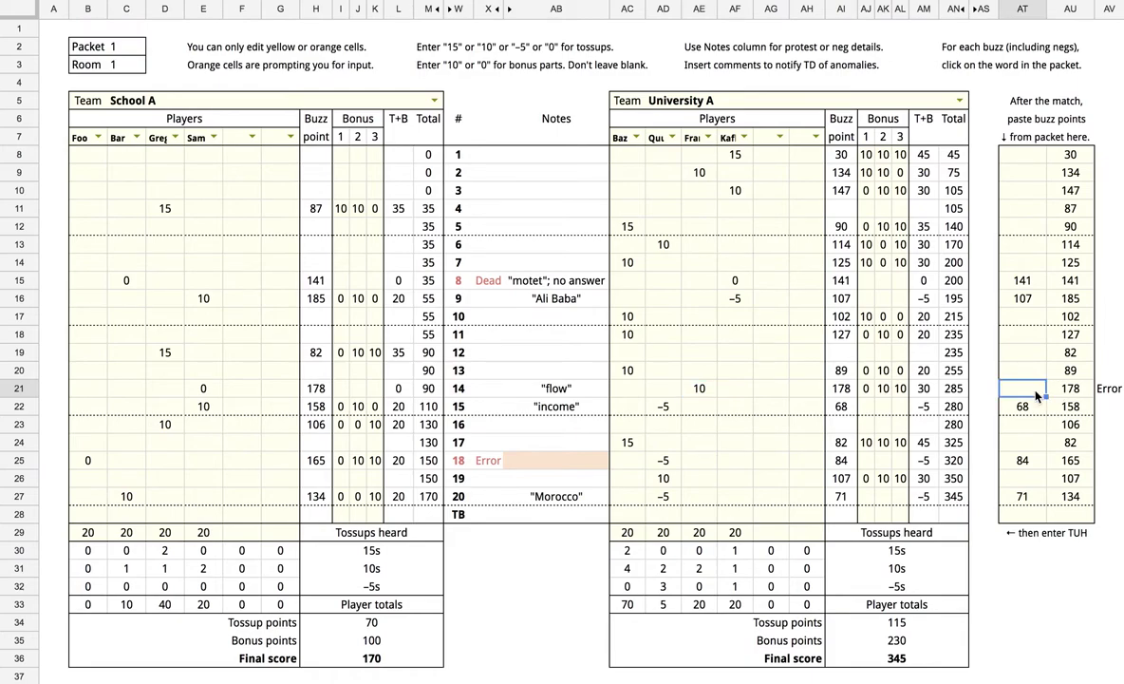
text(178)
key(Return)
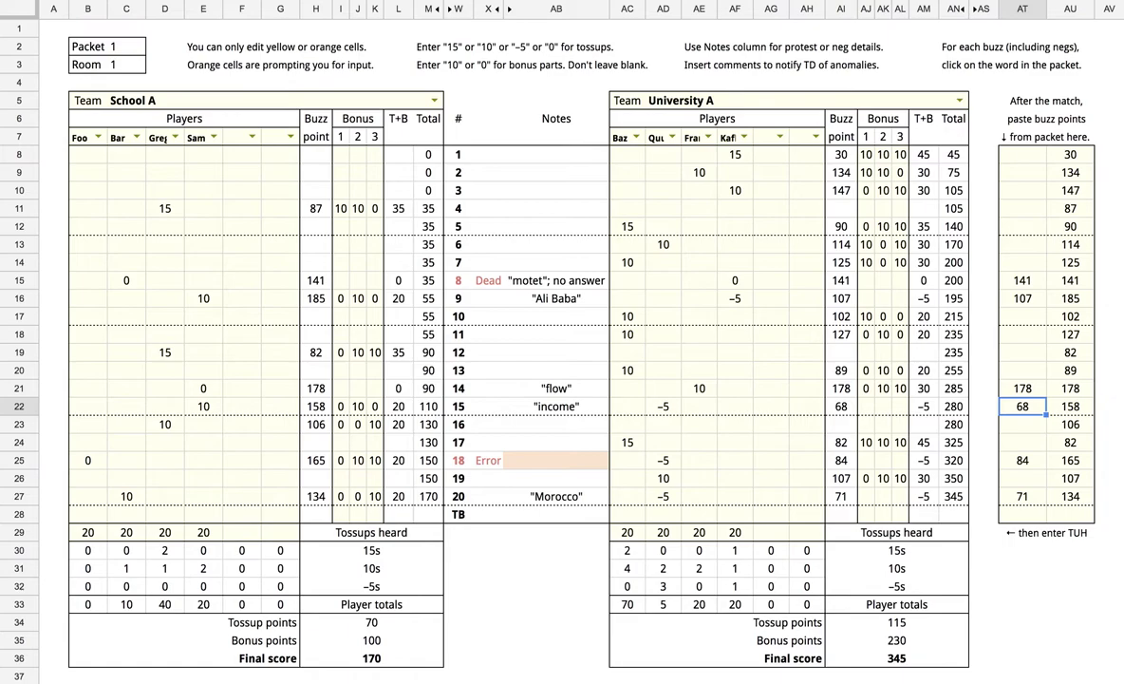
Check the error on tossup 18, try clearing School A's three bonus parts there, and undo the deletion.
click(458, 460)
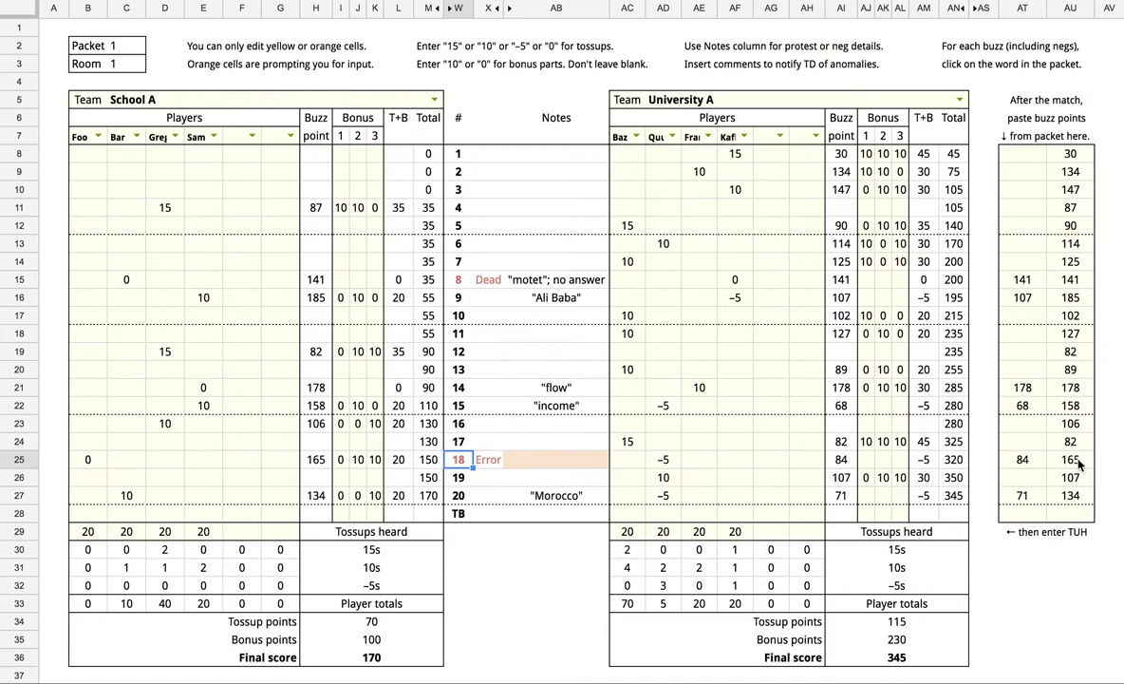
click(1015, 460)
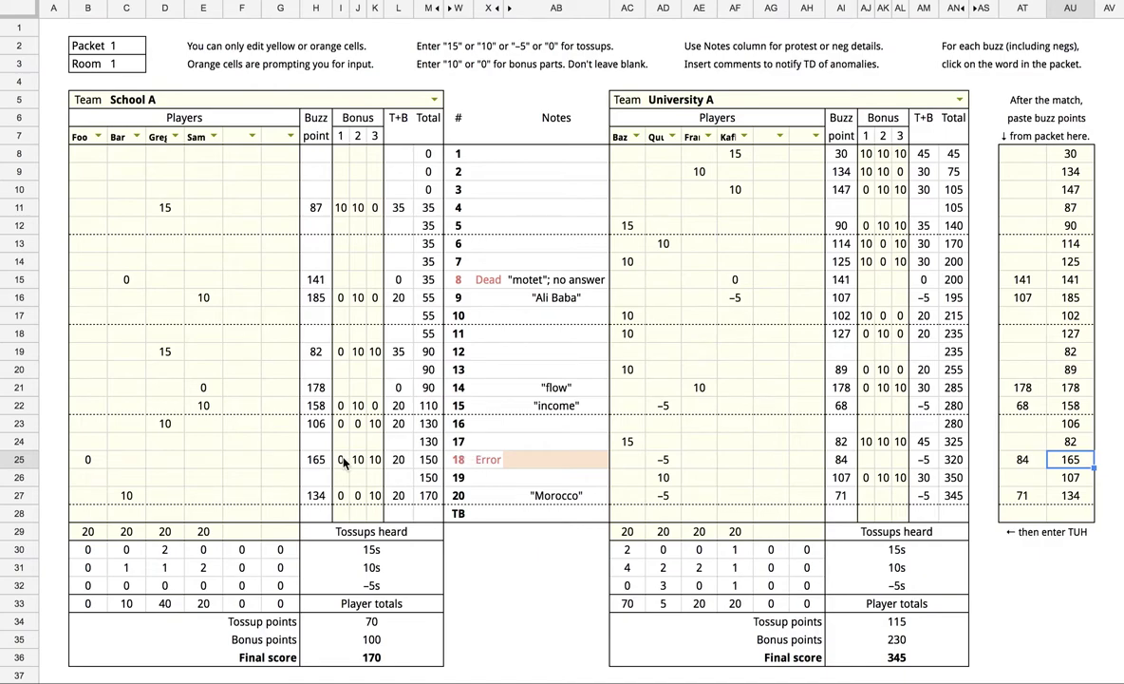
drag(339, 460, 377, 462)
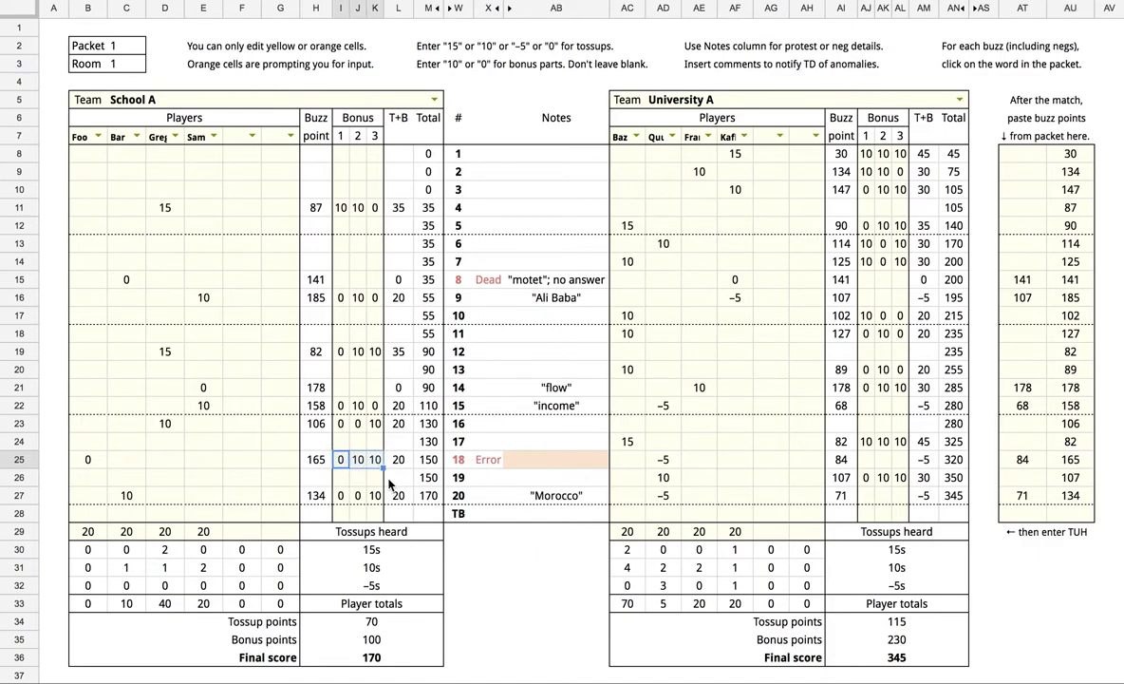
key(Delete)
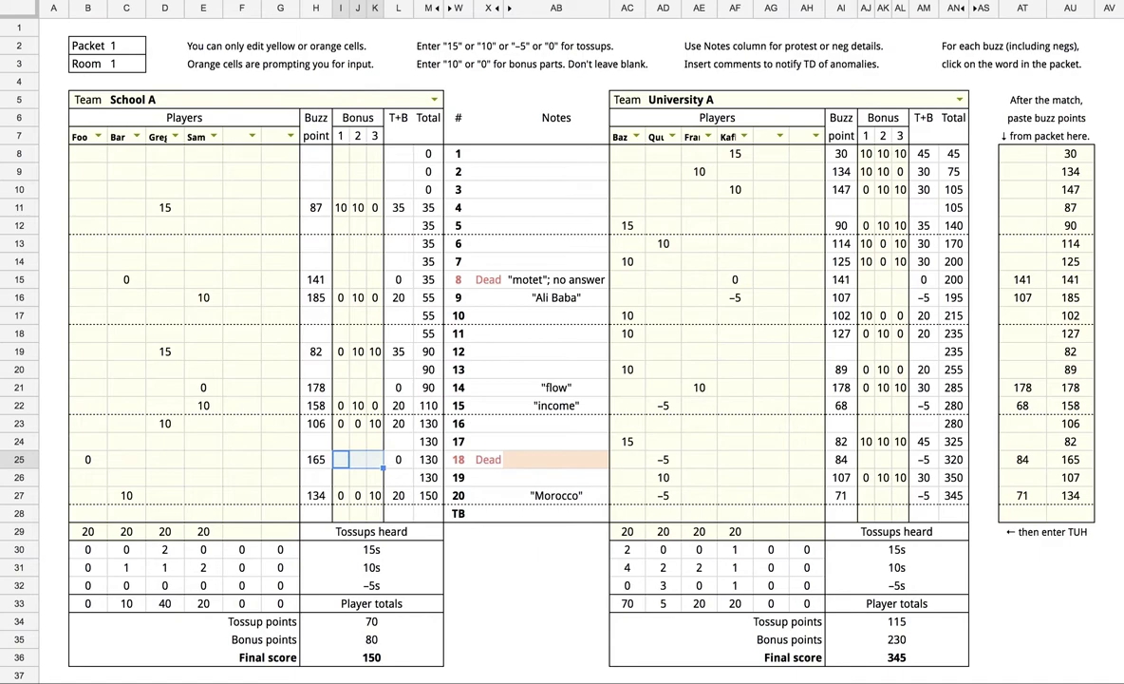
key(ctrl+z)
Set Foo's score on tossup 18 to 10.
click(95, 462)
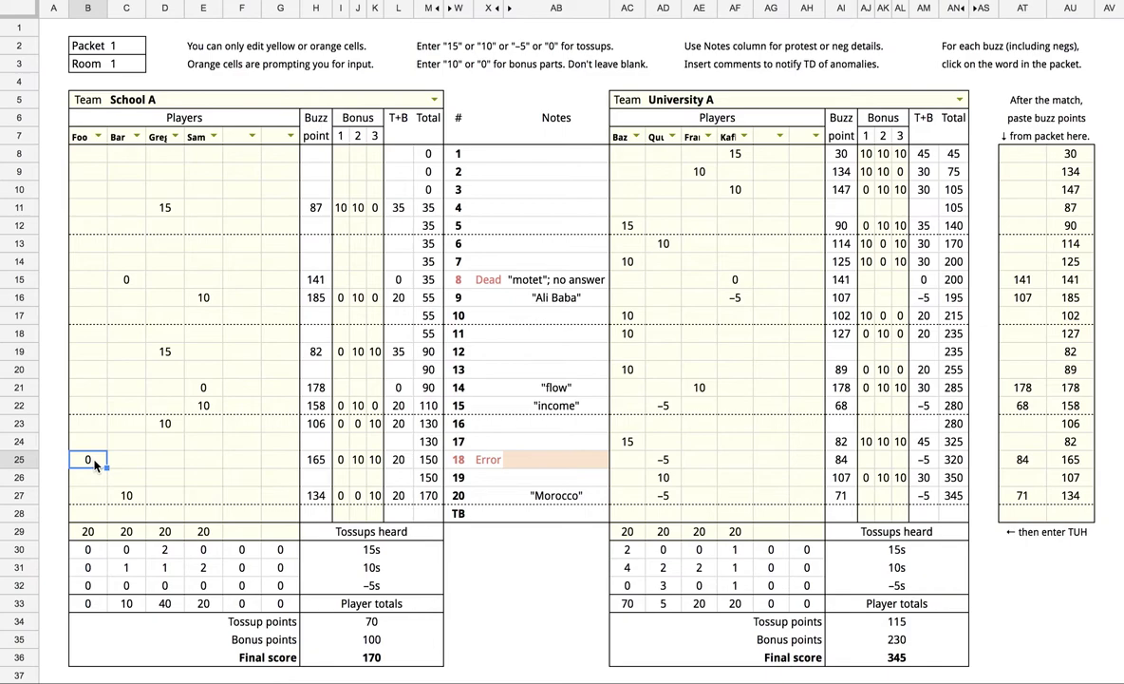
text(10)
key(Return)
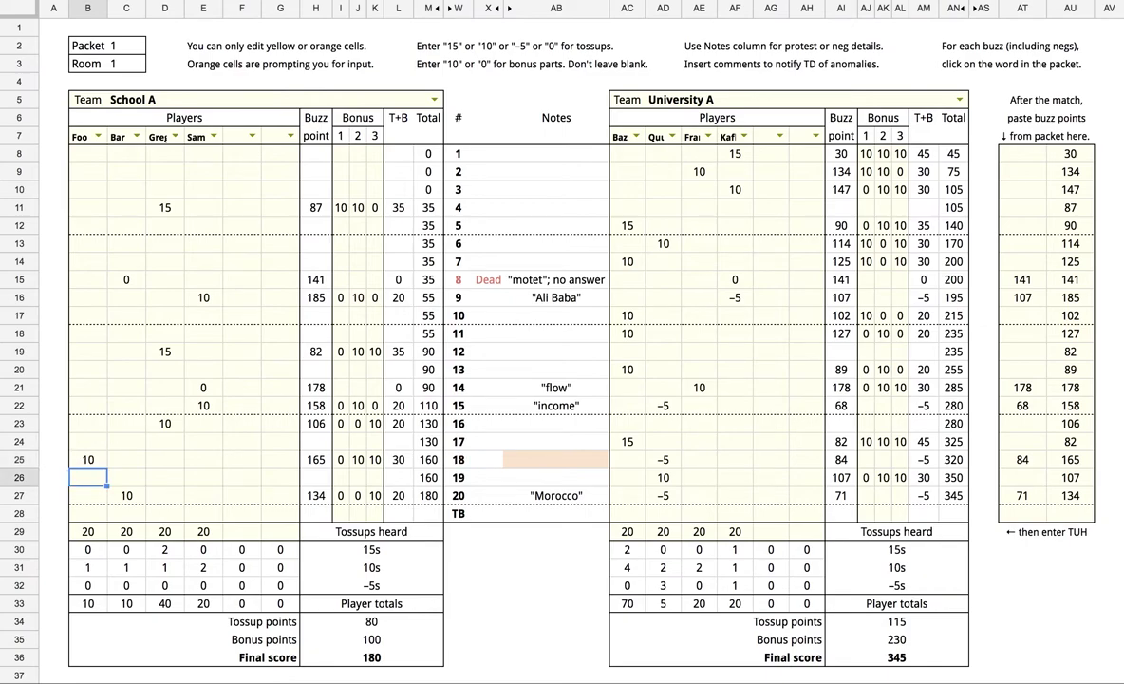
Return to cell A1 and switch to the instructions document in Google Docs to view the Anomalies section.
key(ctrl+Home)
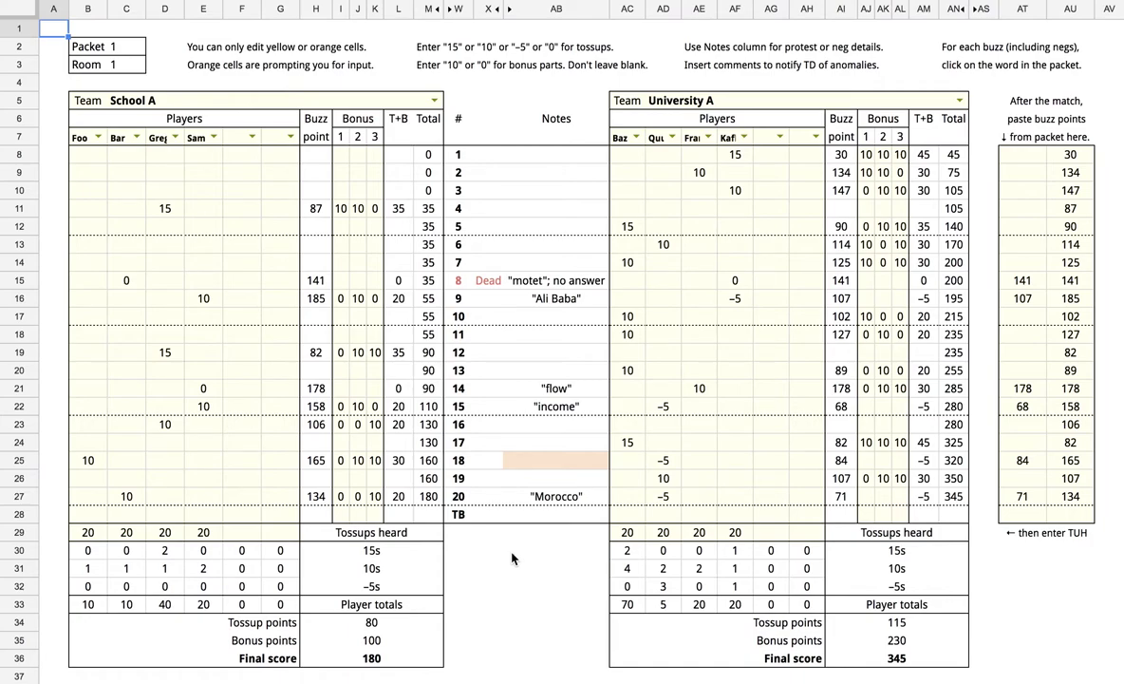
key(ctrl+Tab)
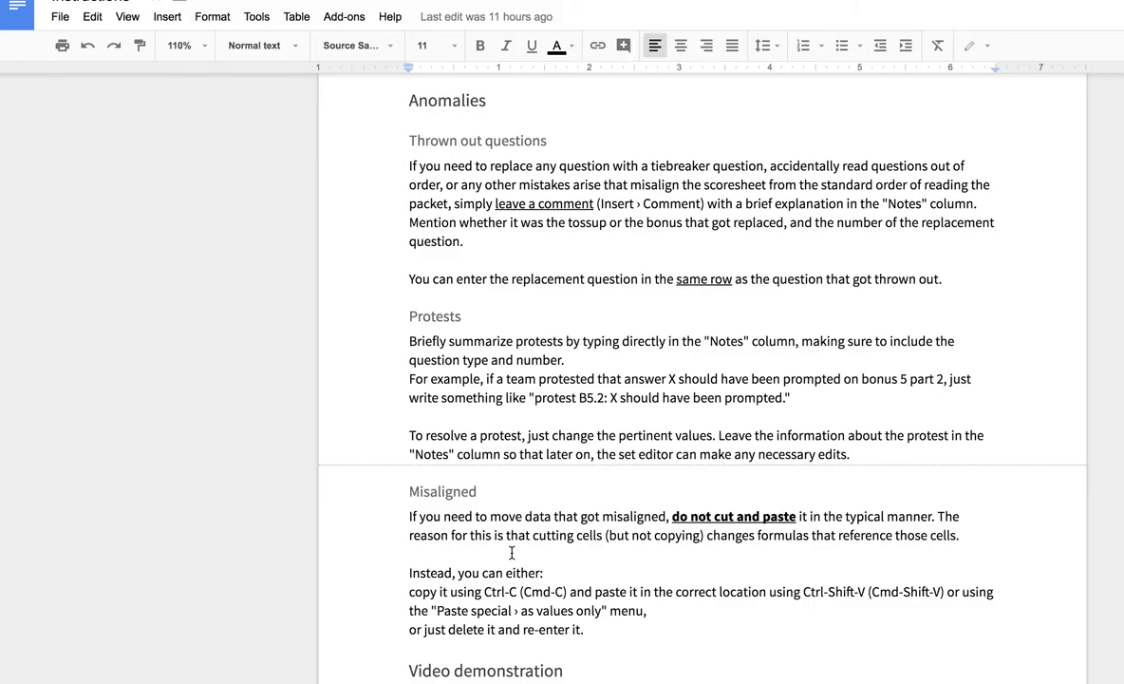